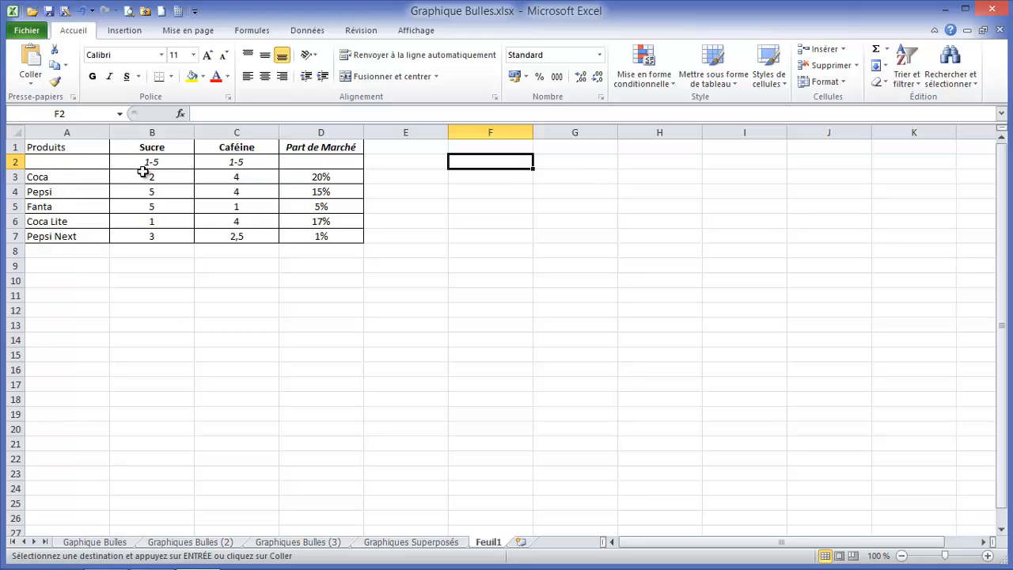
Insert a 2D bubble chart from cells B3:D7 and place it enlarged beside the data table.
drag(140, 173, 340, 236)
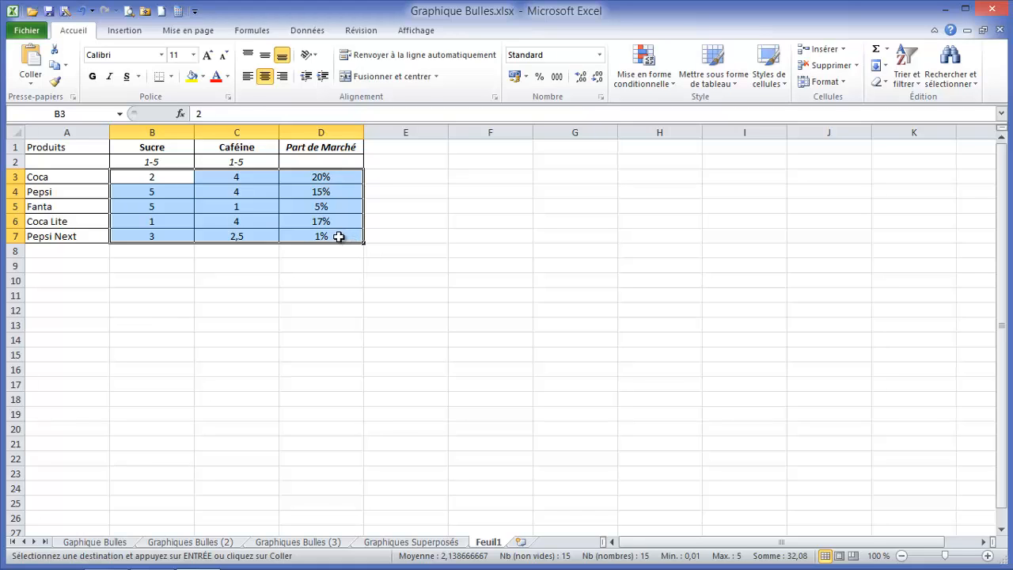
click(122, 31)
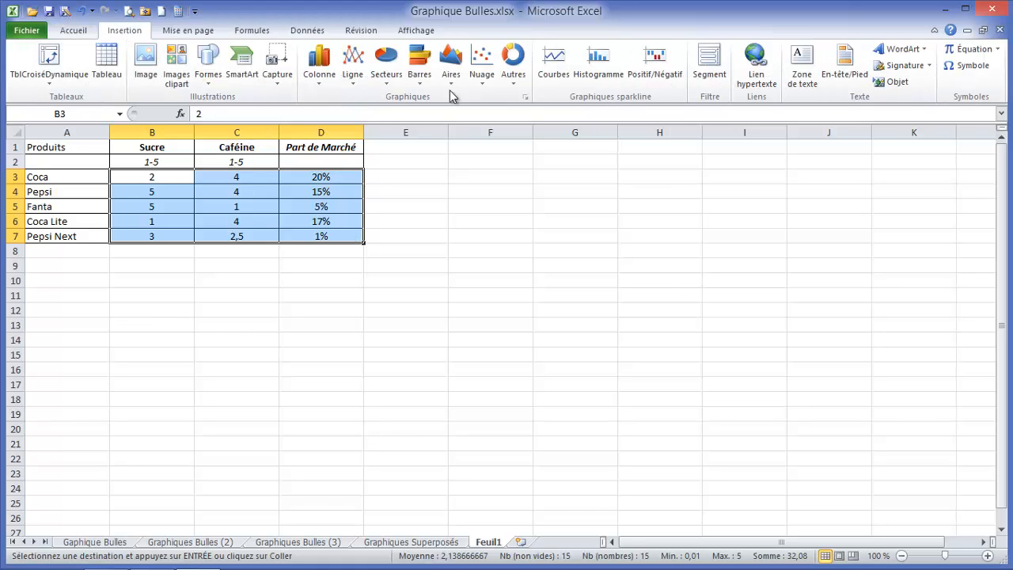
click(513, 65)
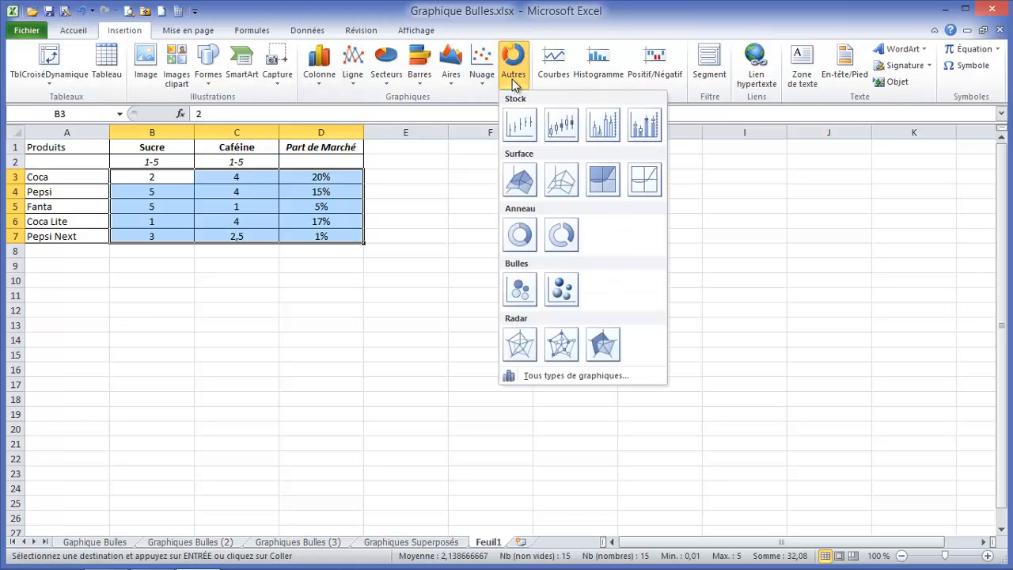
click(520, 289)
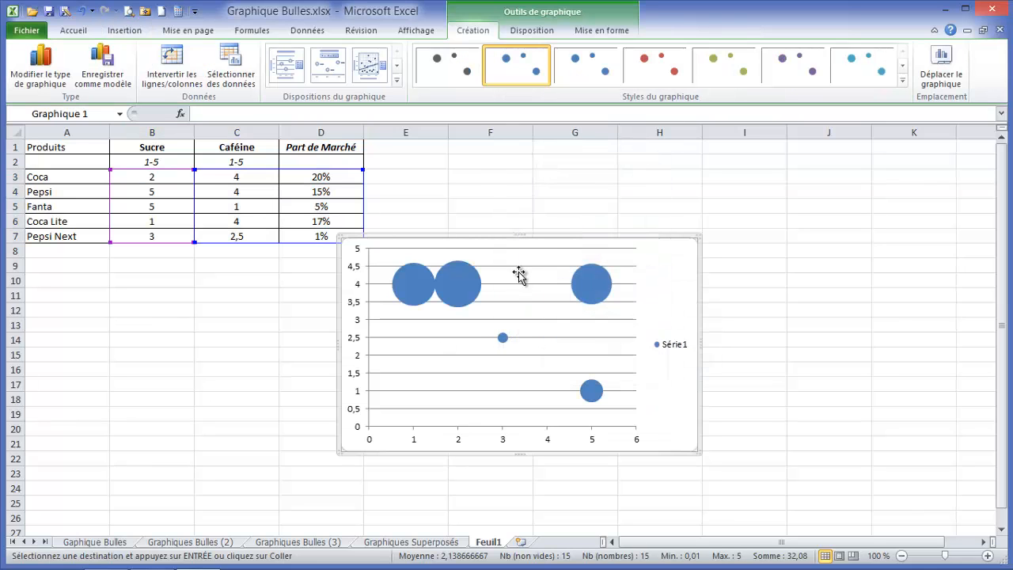
drag(513, 238, 570, 147)
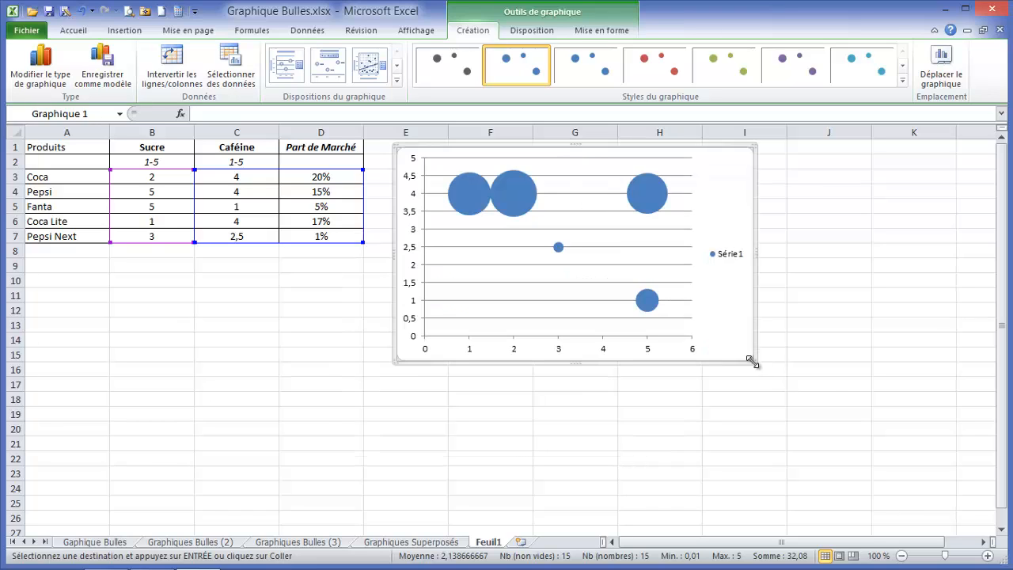
drag(756, 361, 942, 433)
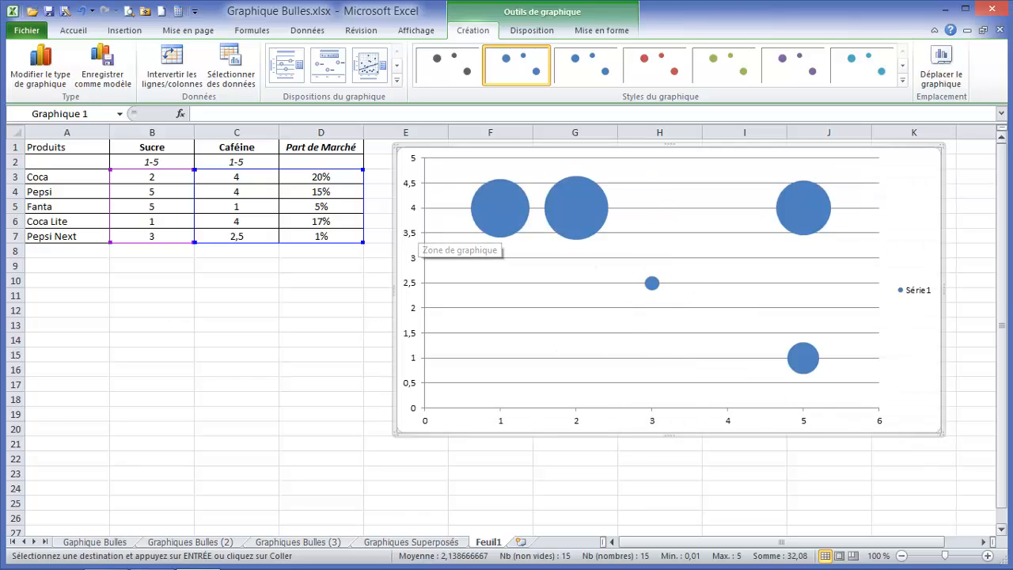
Delete the bubble chart's legend and its horizontal gridlines.
click(921, 297)
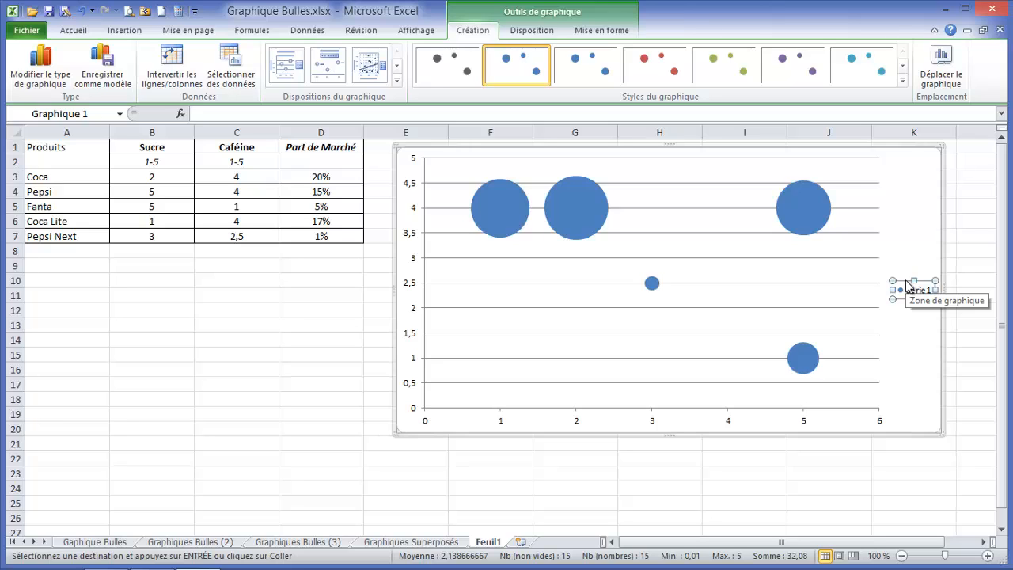
key(Delete)
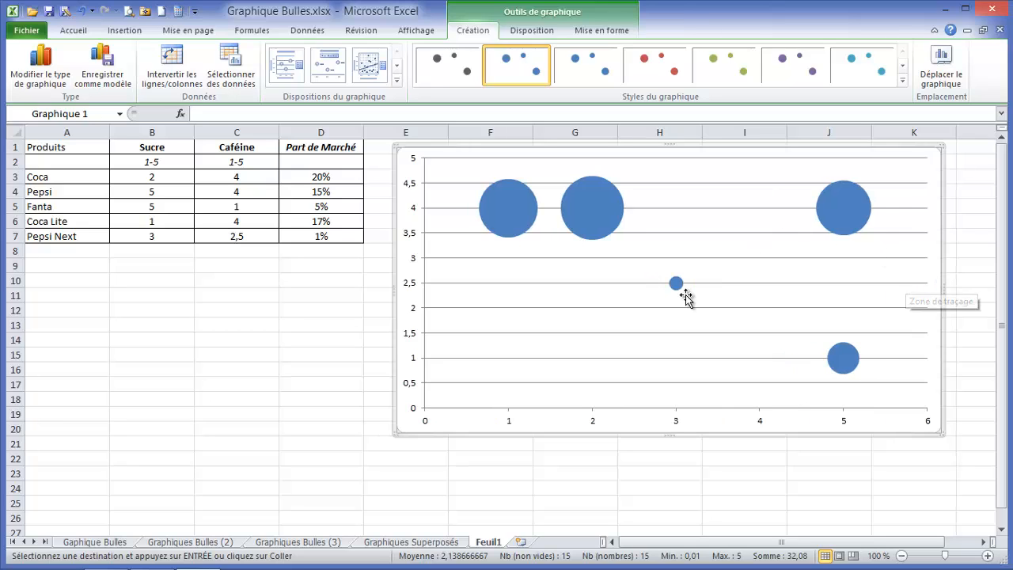
click(731, 259)
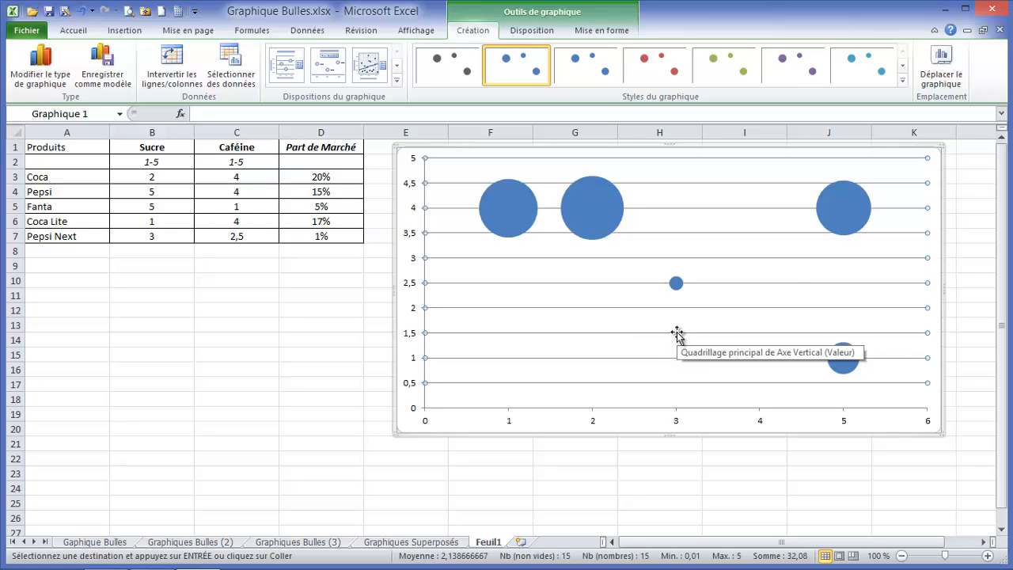
key(Delete)
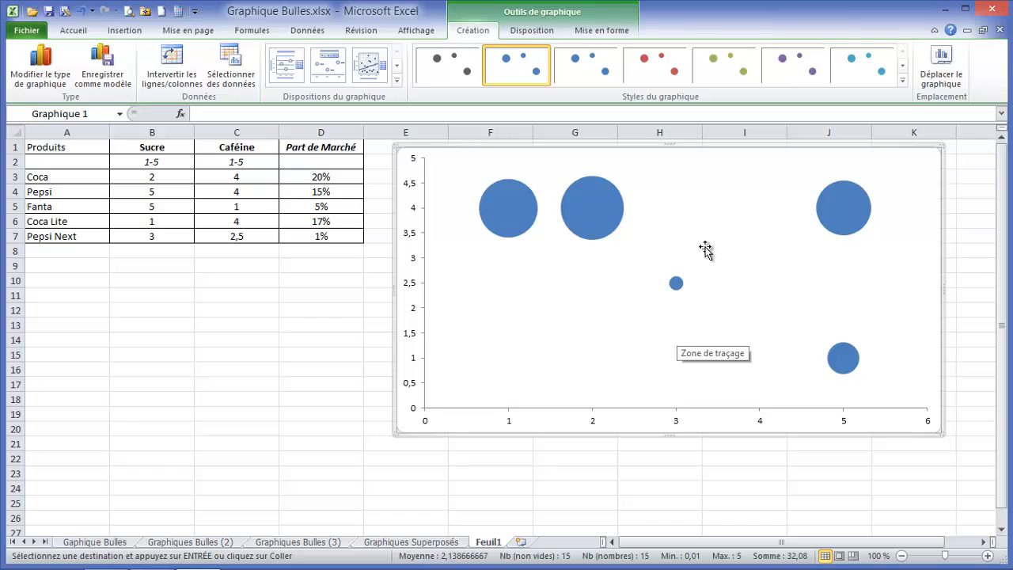
Examine the bubble series' source ranges and the finished map on the Graphiques Bulles (2) sheet, ending back on Feuil1.
click(512, 208)
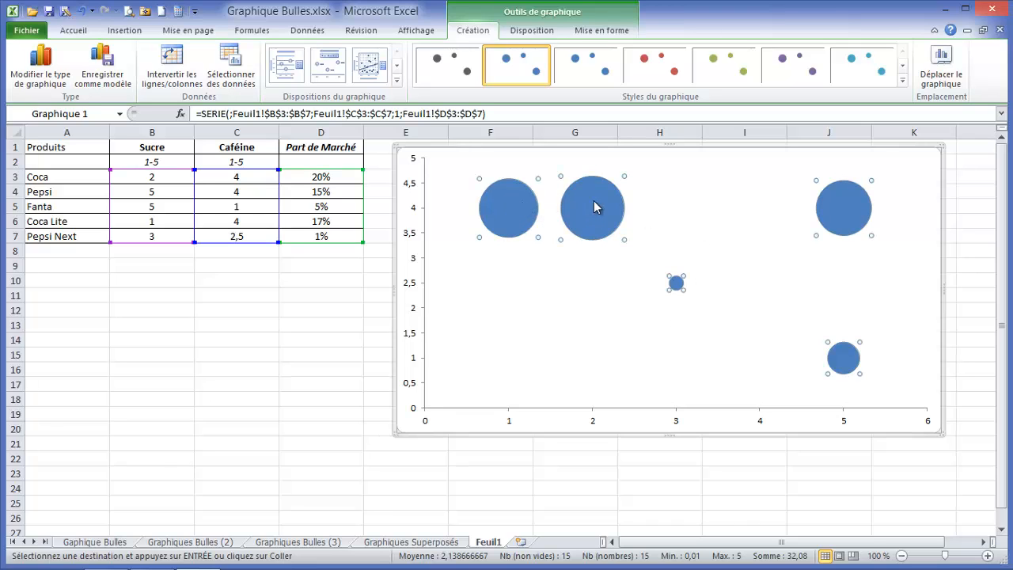
click(591, 269)
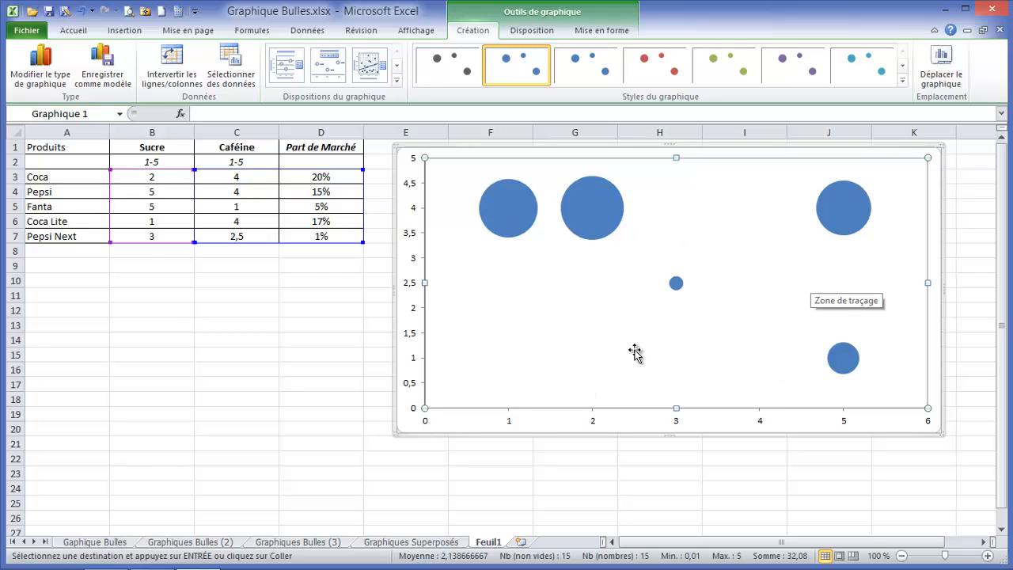
click(200, 543)
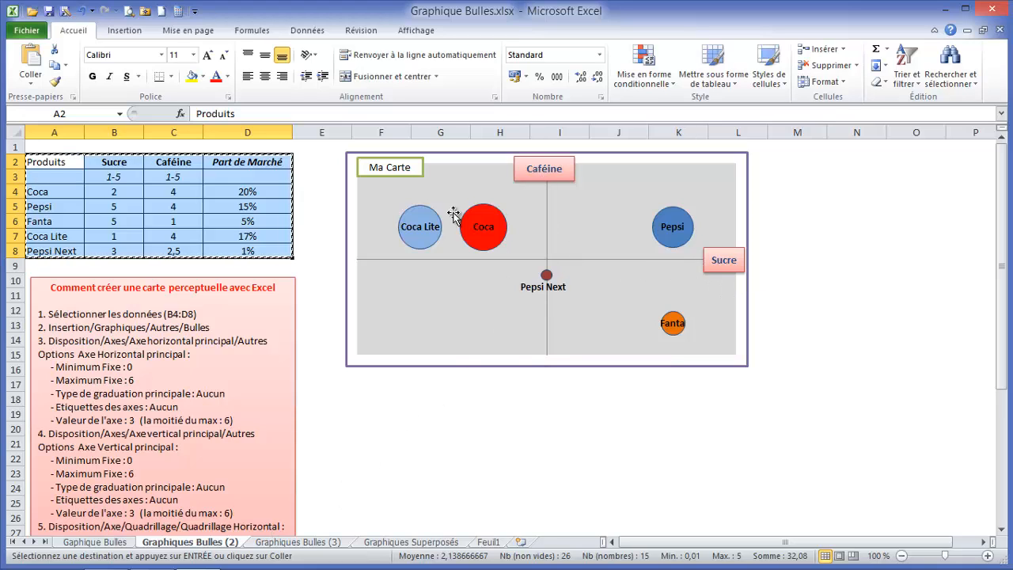
click(492, 543)
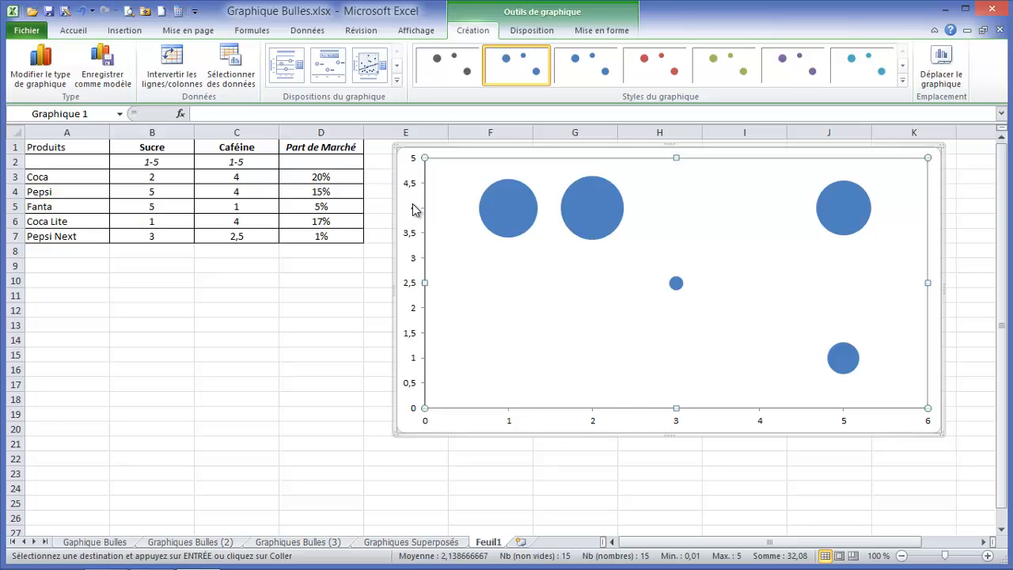
Fix the horizontal axis minimum at 0 and maximum at 6, with the vertical axis crossing at value 3.
click(533, 31)
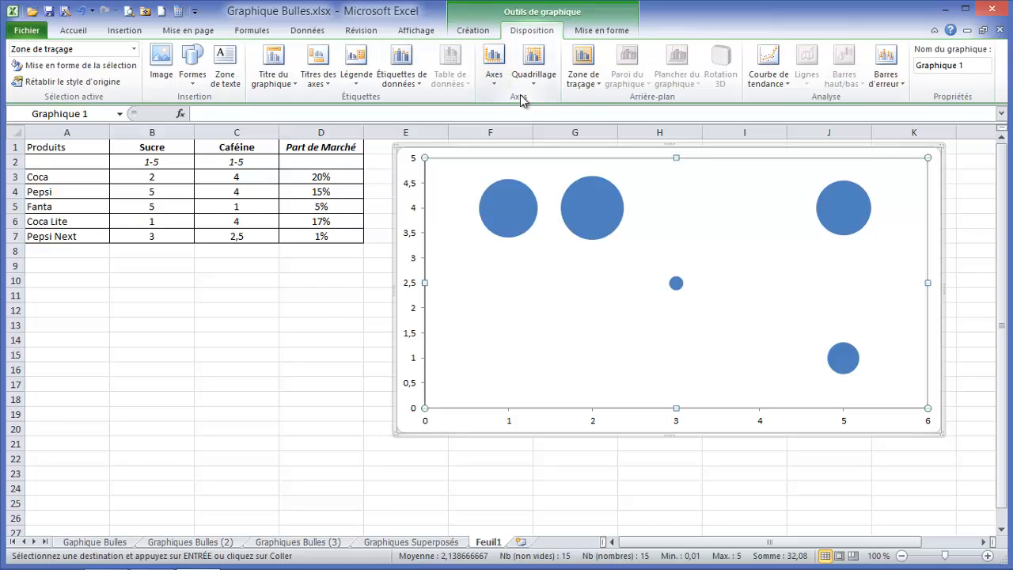
click(494, 79)
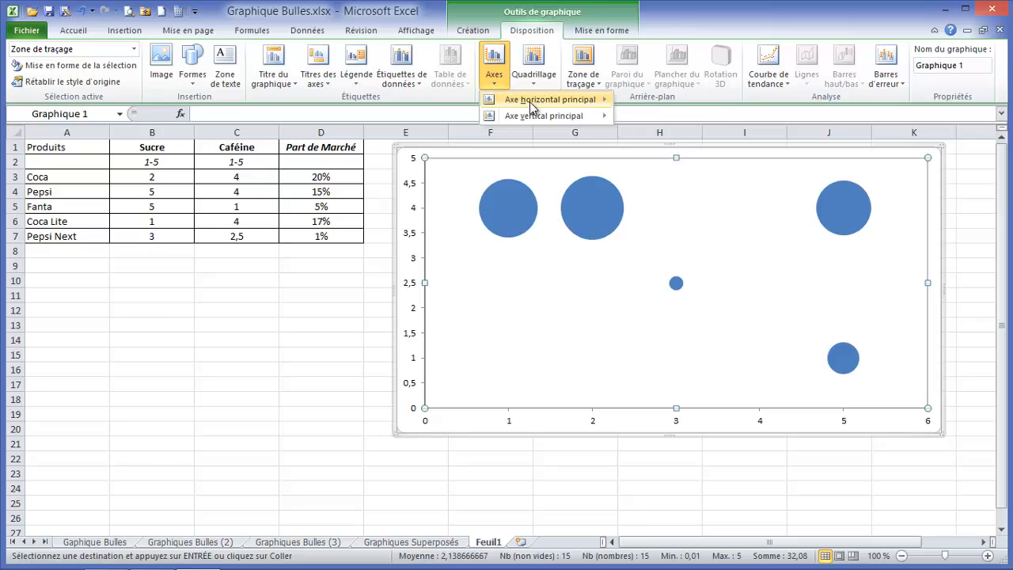
mouse_move(546, 99)
click(692, 303)
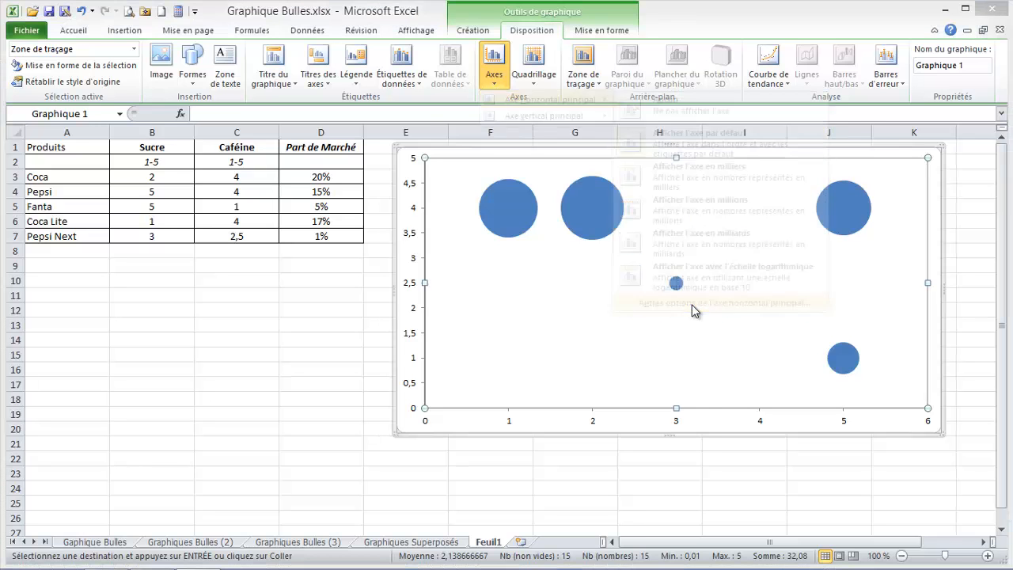
drag(570, 95, 266, 111)
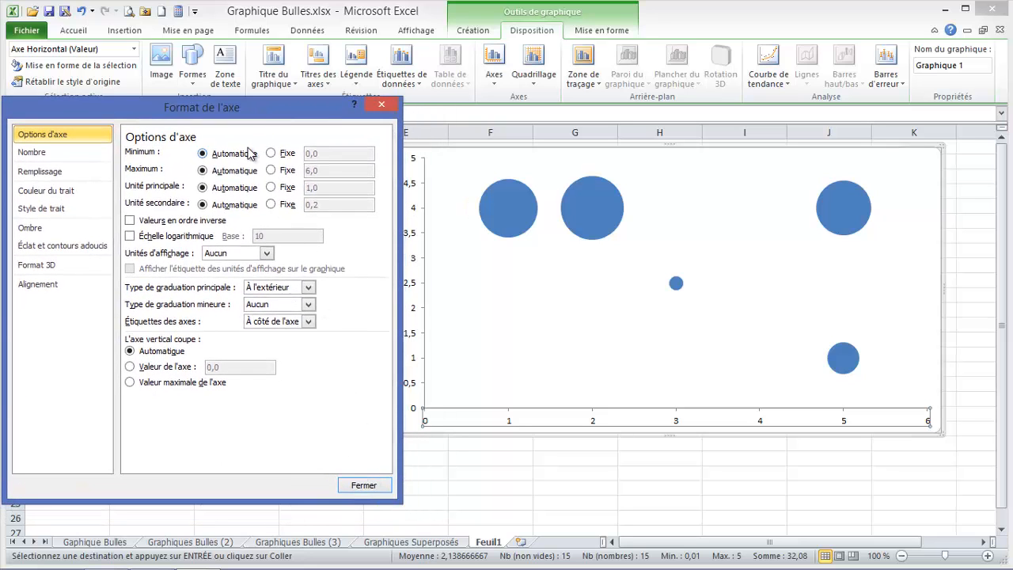
click(271, 153)
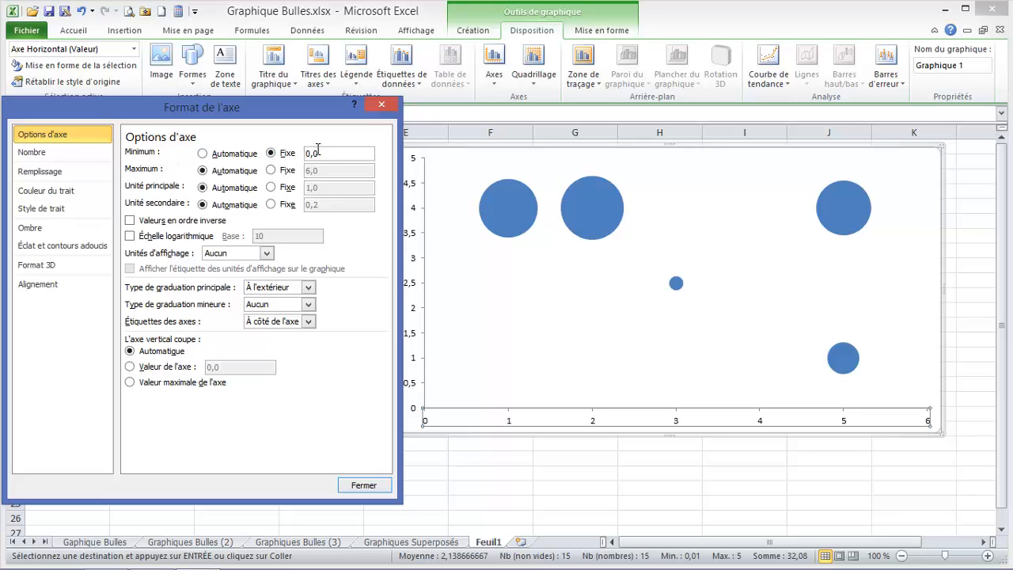
click(273, 171)
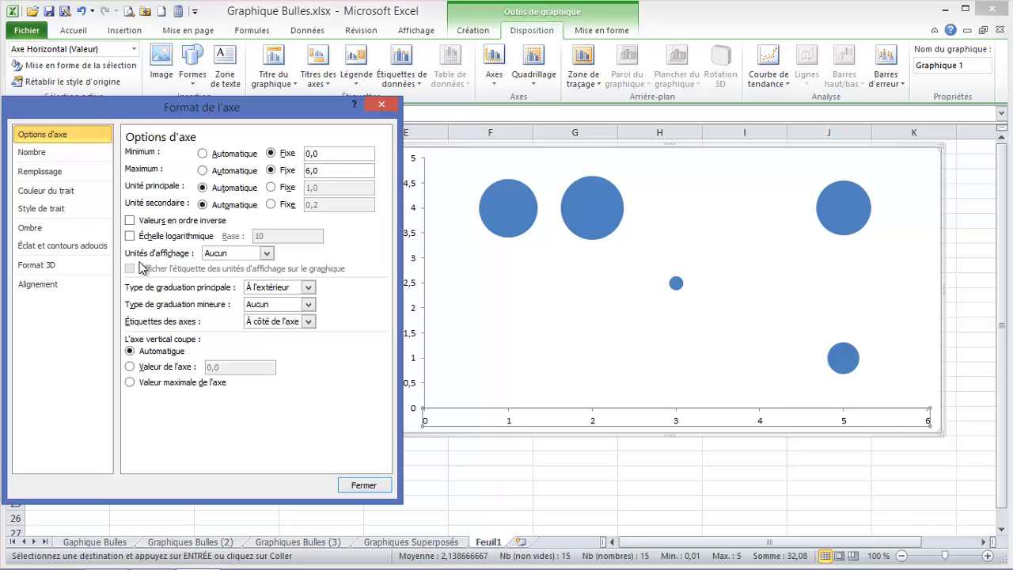
click(130, 368)
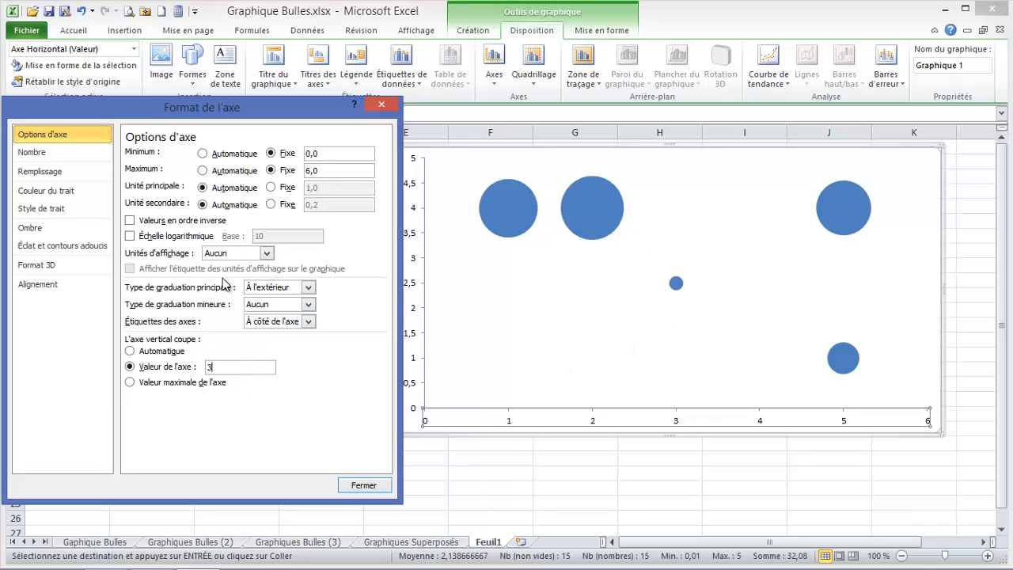
Set the horizontal axis's major tick marks and axis labels to Aucun and close its formatting.
click(308, 287)
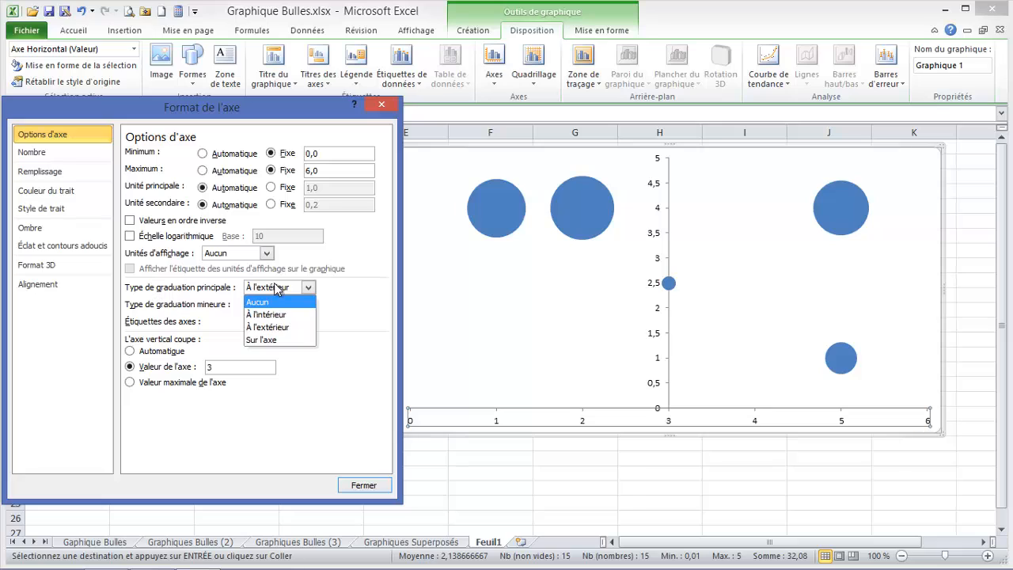
click(269, 303)
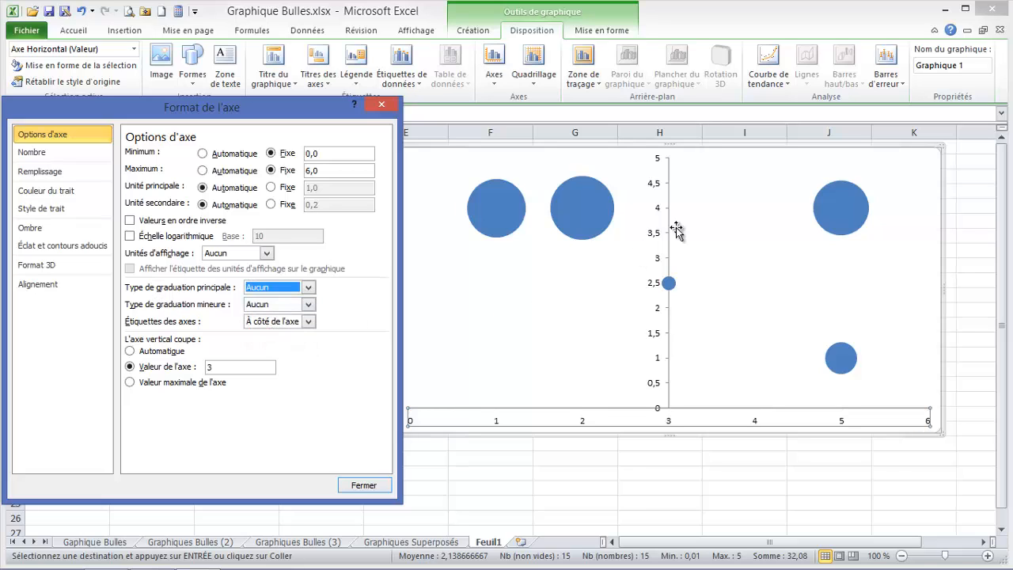
click(309, 322)
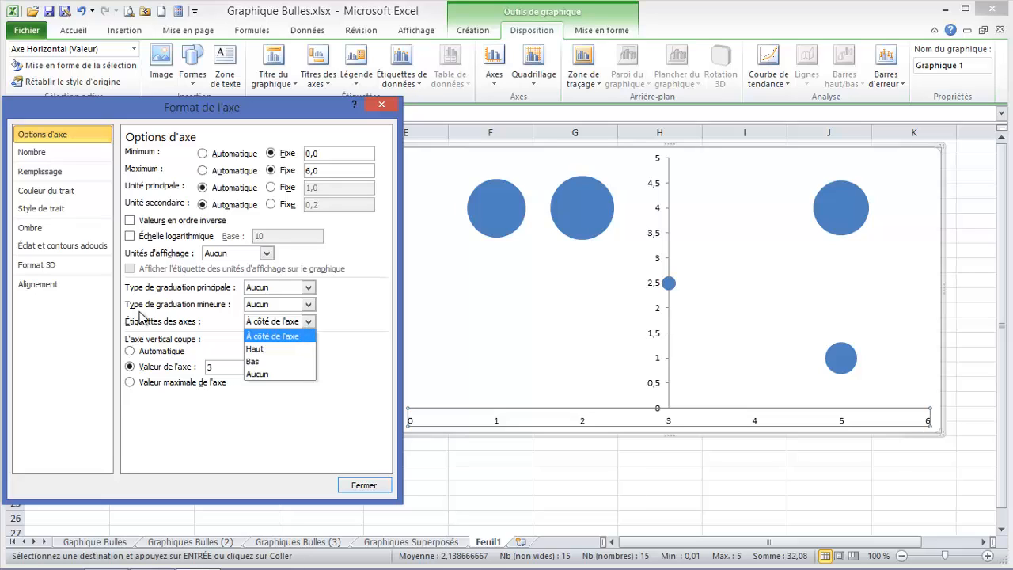
click(260, 374)
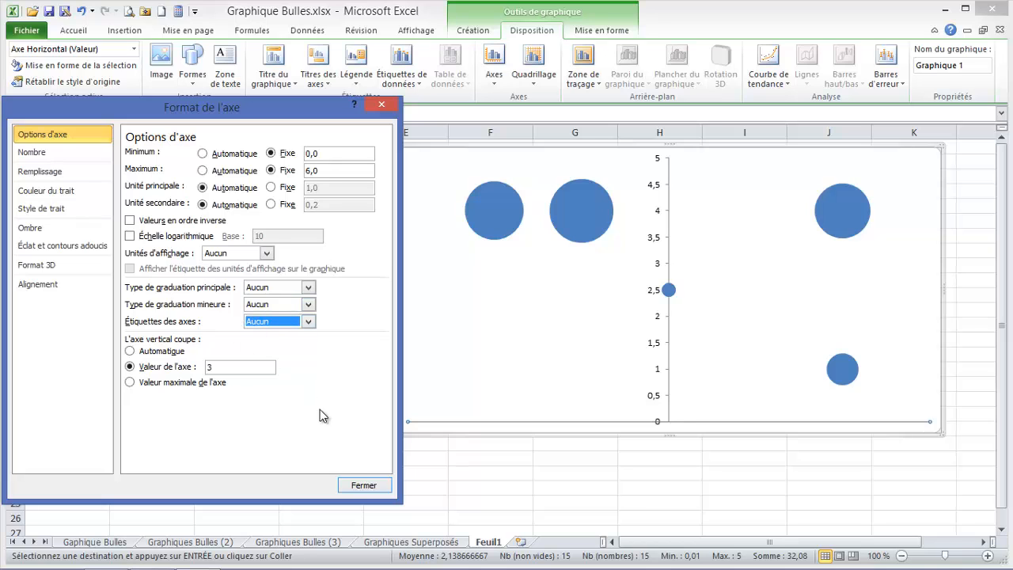
click(360, 485)
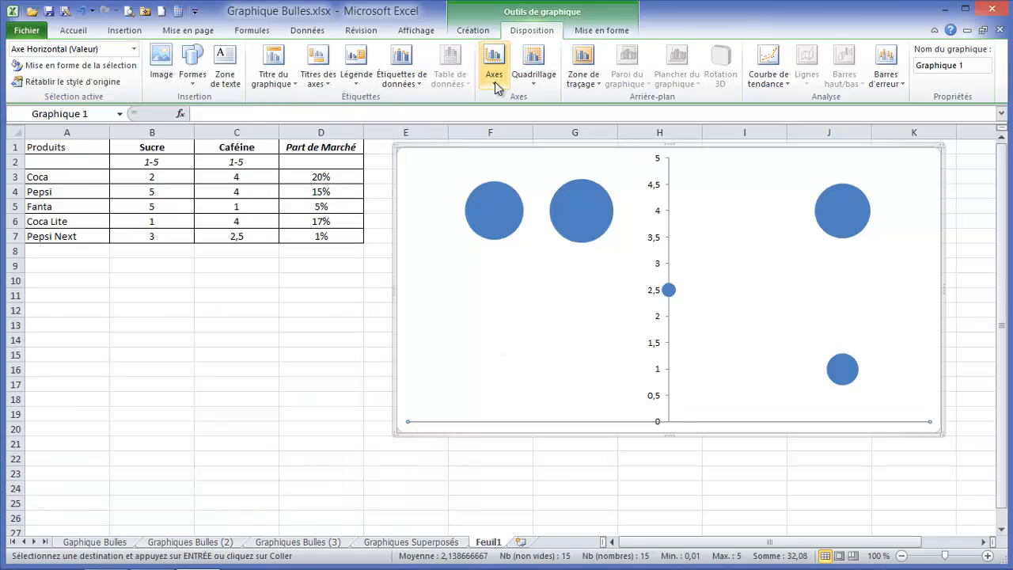
Fix the vertical axis minimum at 0 and maximum at 6, with the horizontal axis crossing at value 3.
click(494, 82)
mouse_move(542, 108)
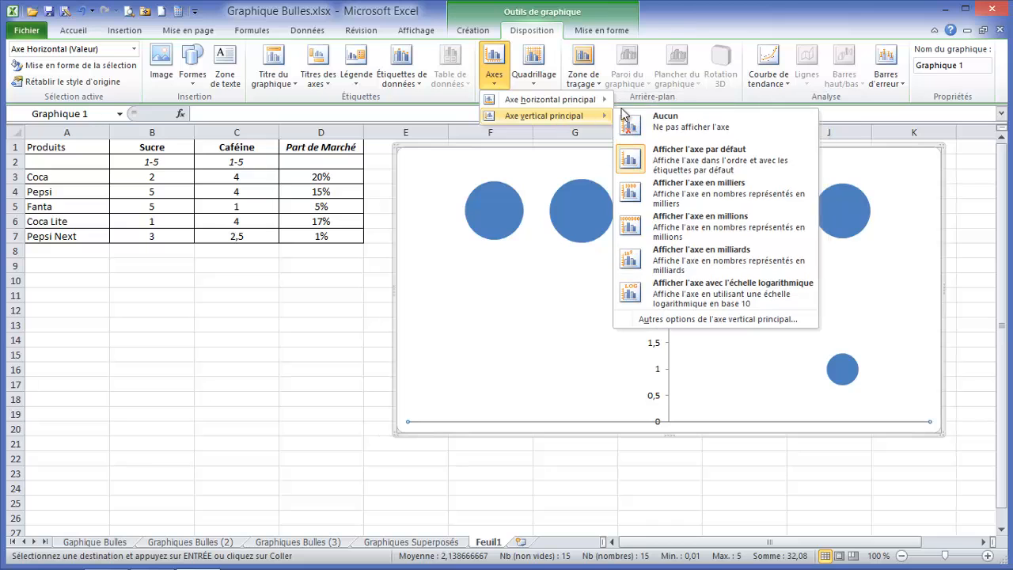
click(691, 319)
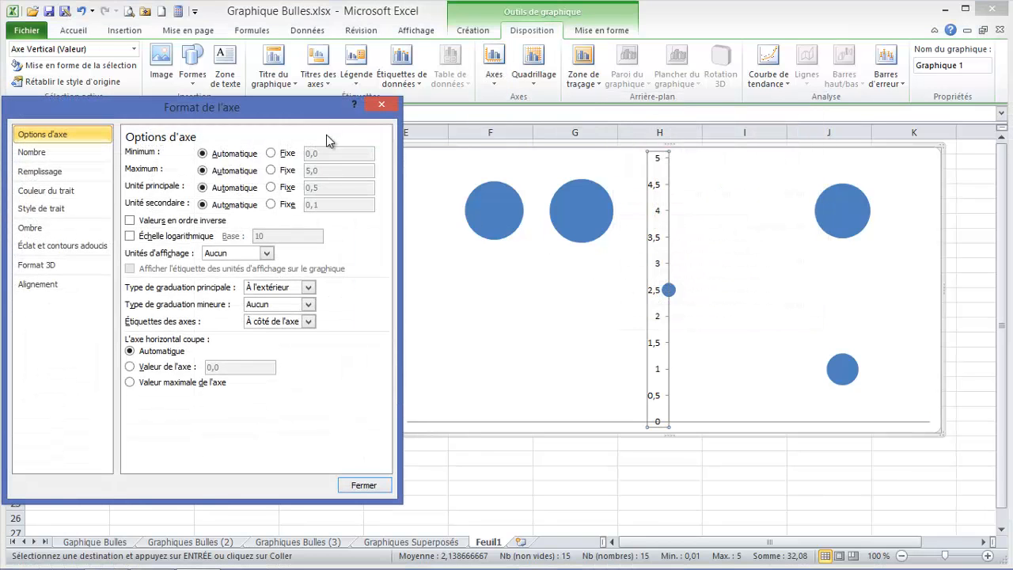
drag(287, 117, 317, 127)
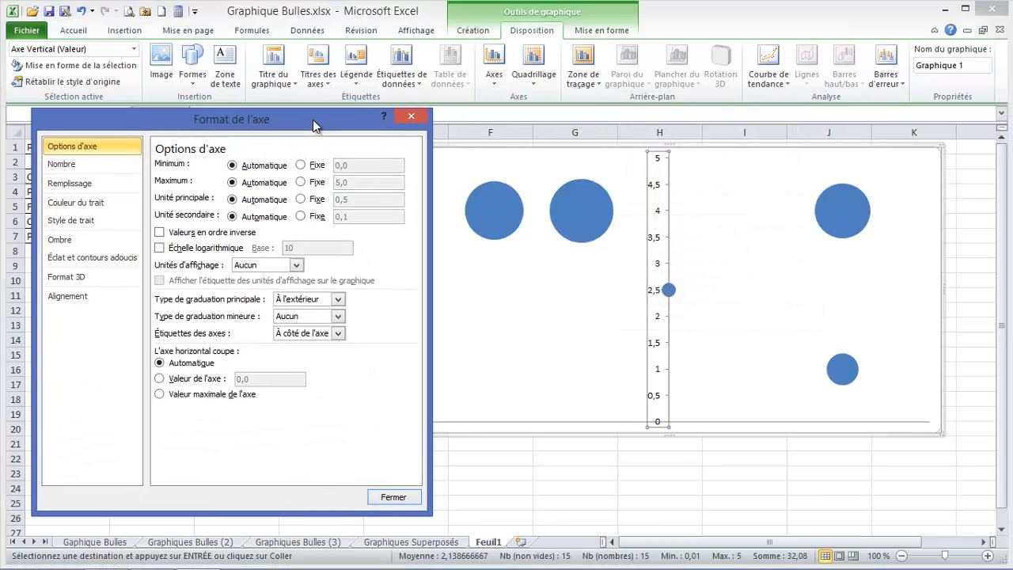
click(301, 163)
click(301, 181)
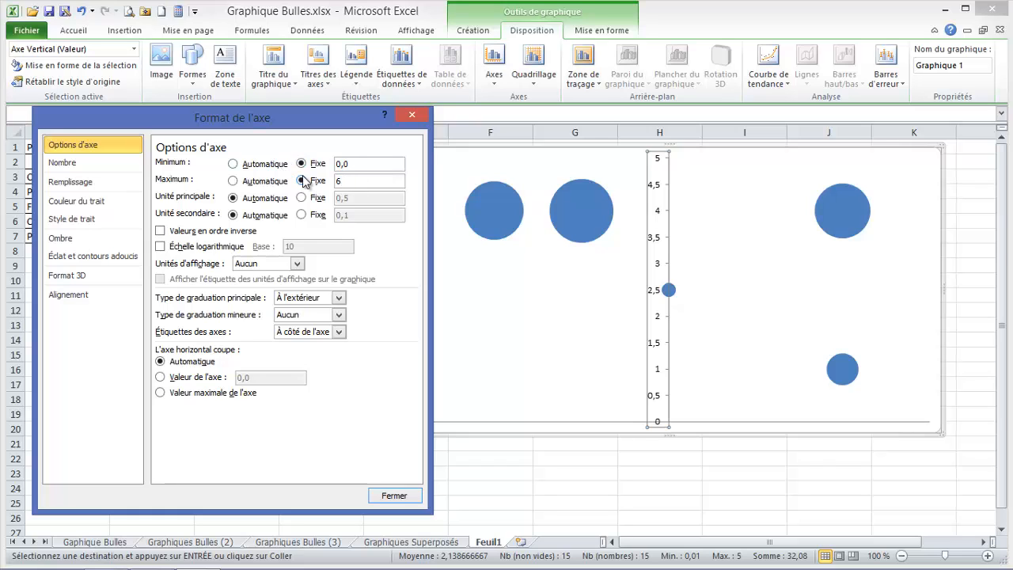
click(160, 378)
drag(268, 380, 223, 378)
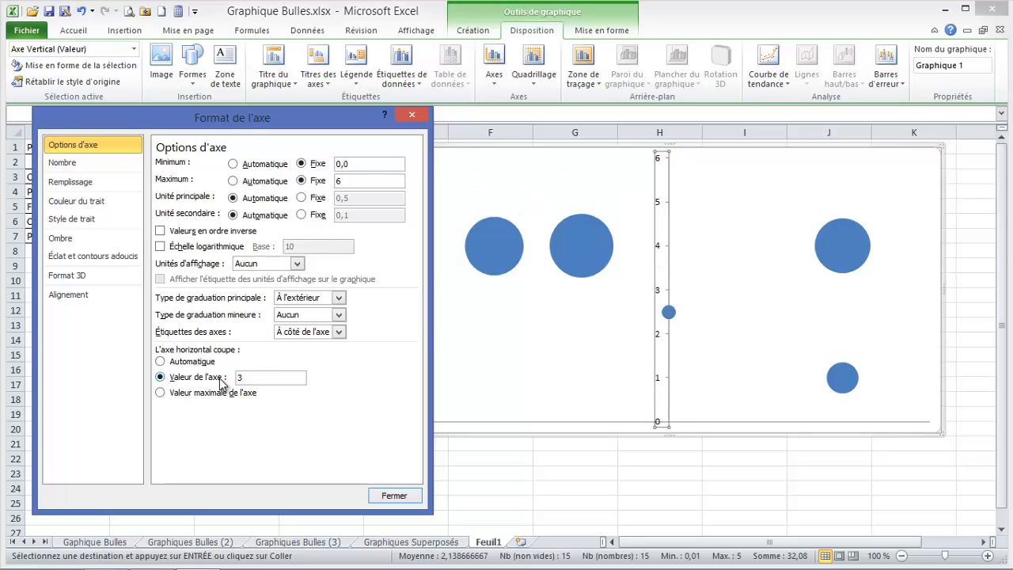
Set the vertical axis's major tick marks and axis labels to Aucun.
click(339, 298)
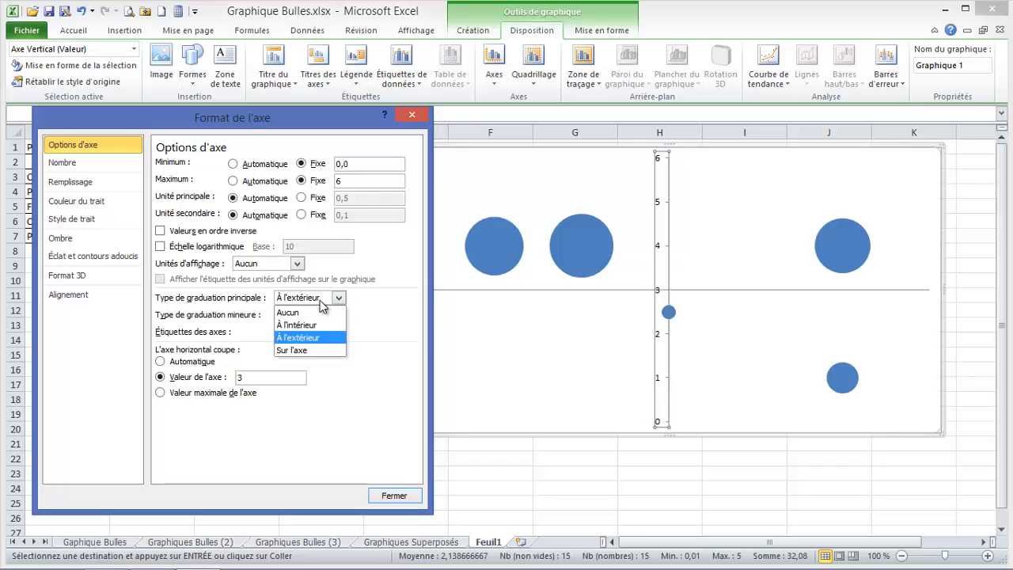
click(288, 312)
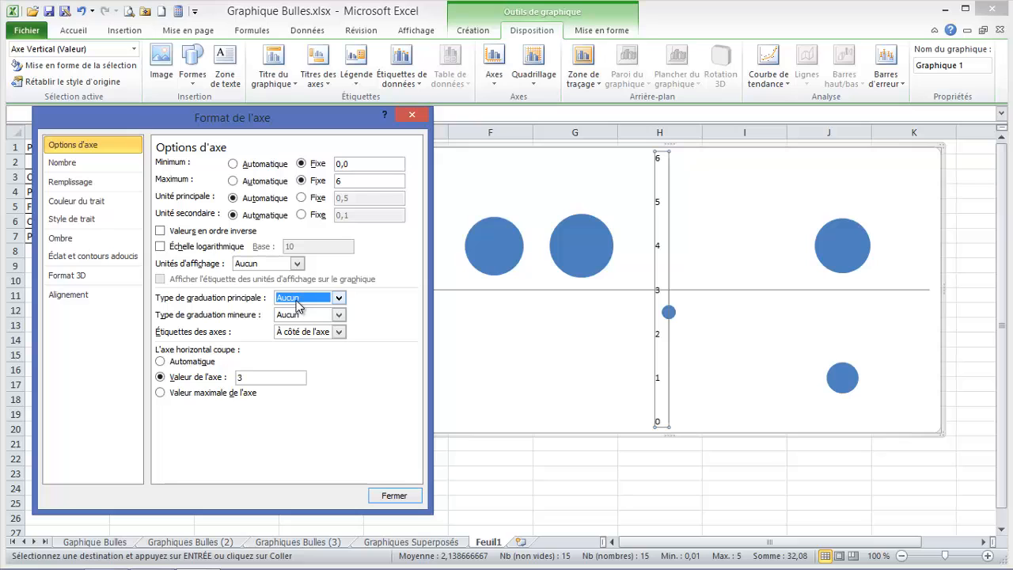
click(339, 332)
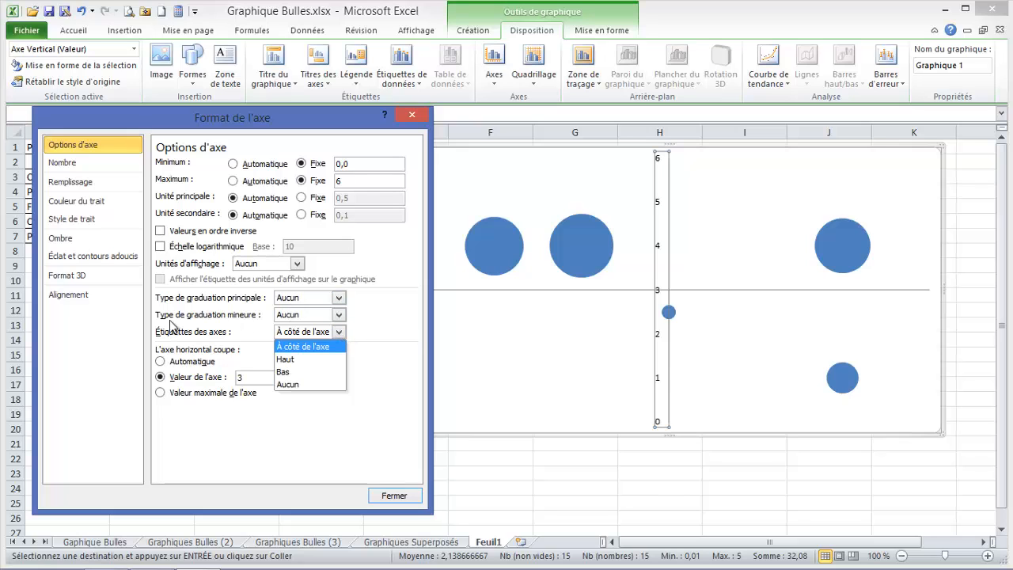
click(289, 384)
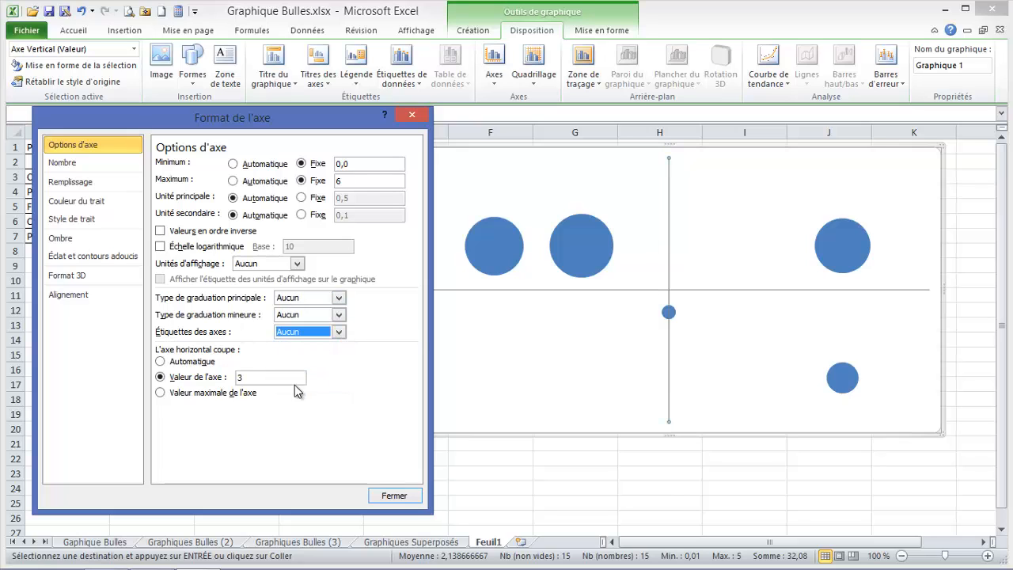
Close the vertical axis formatting and shift the whole chart slightly closer to the data table.
click(391, 495)
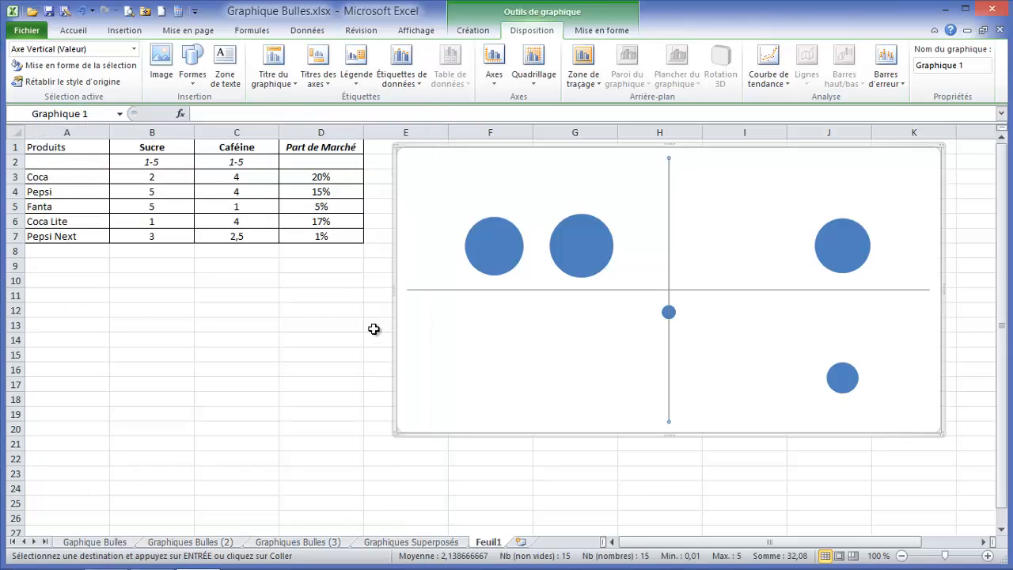
drag(556, 147, 543, 146)
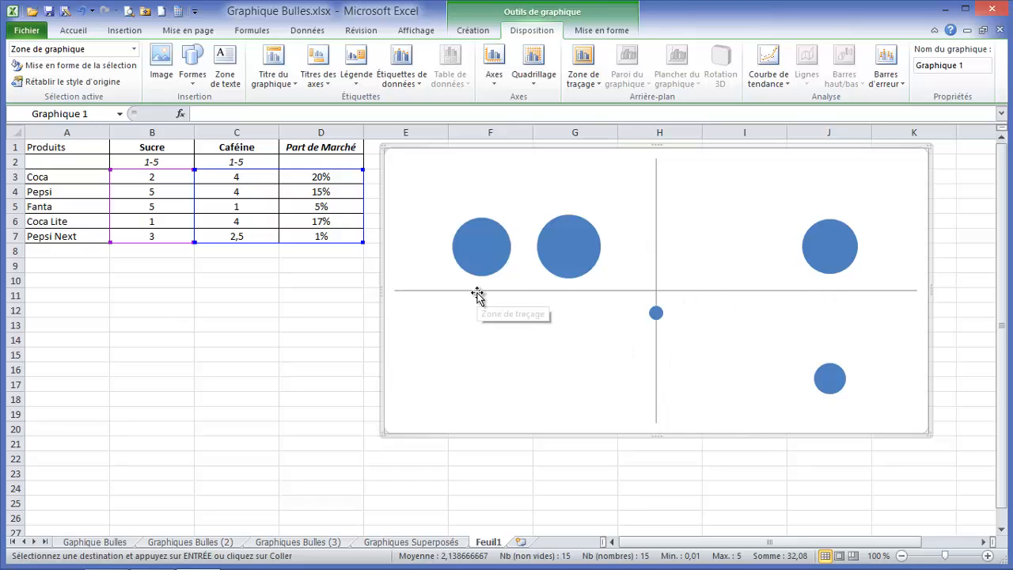
mouse_move(484, 255)
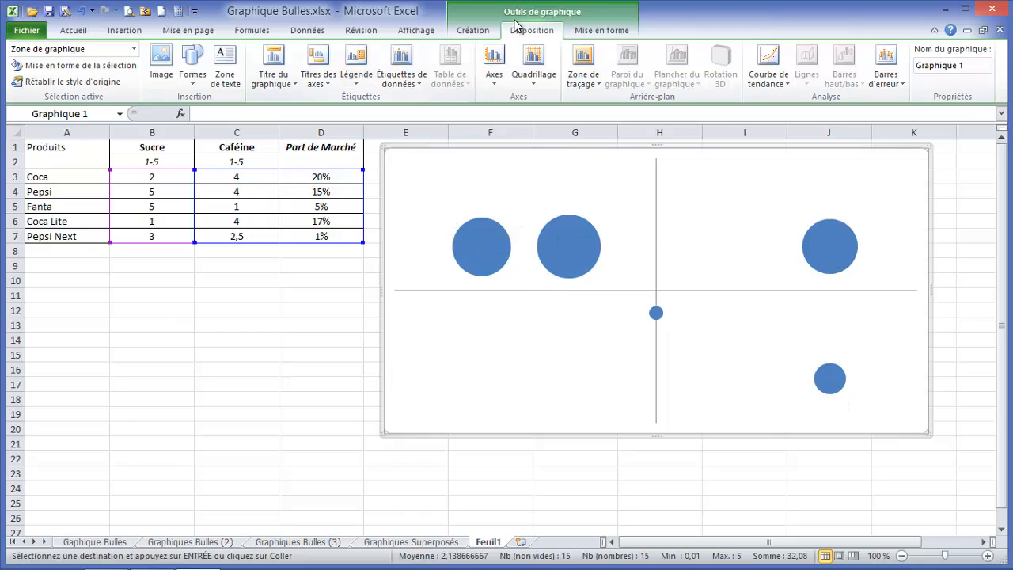
Add centred data labels to the bubbles, showing only the bubble size (Taille de la bulle) instead of the Y value.
click(414, 81)
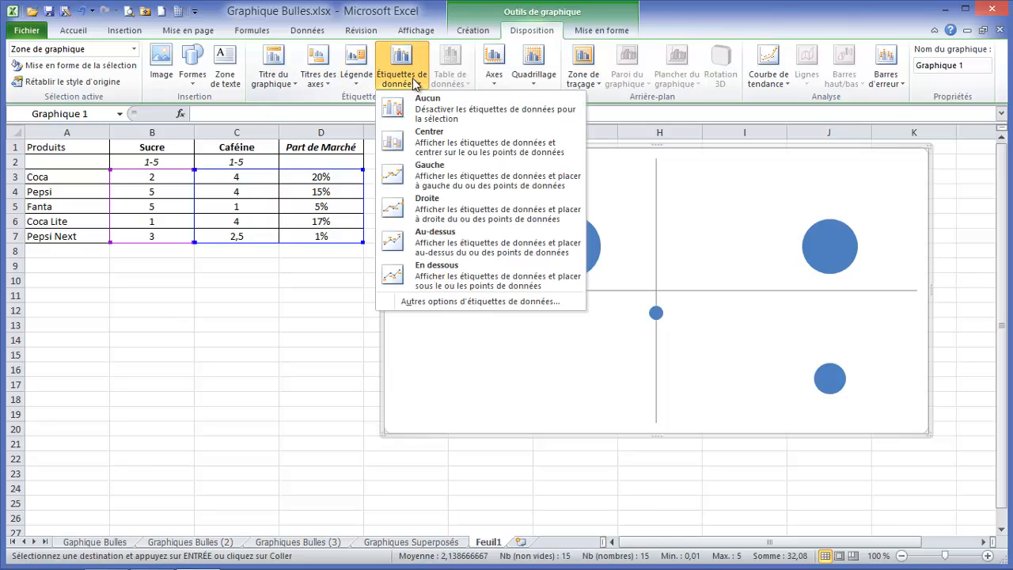
click(448, 301)
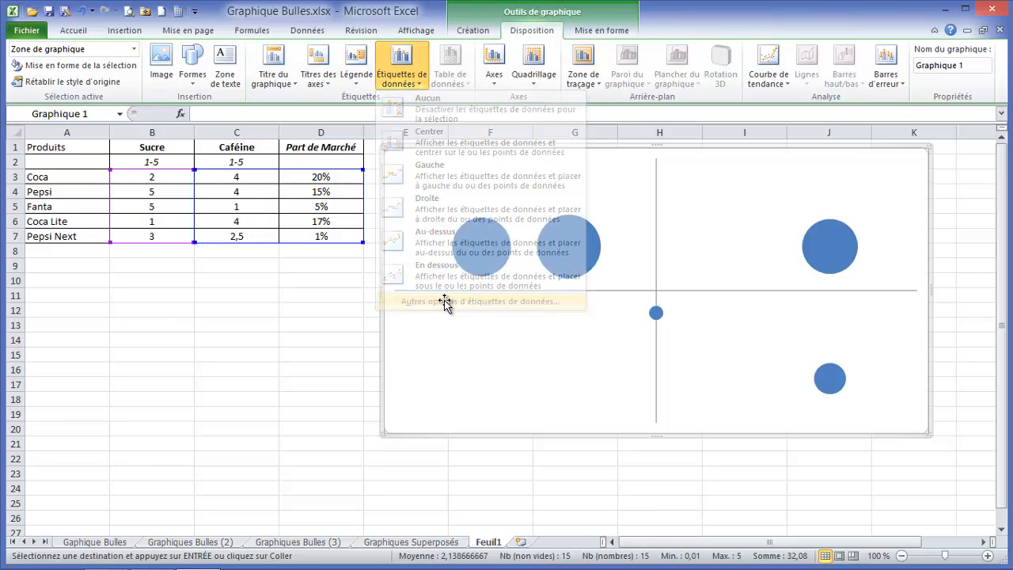
drag(307, 125, 311, 122)
click(172, 270)
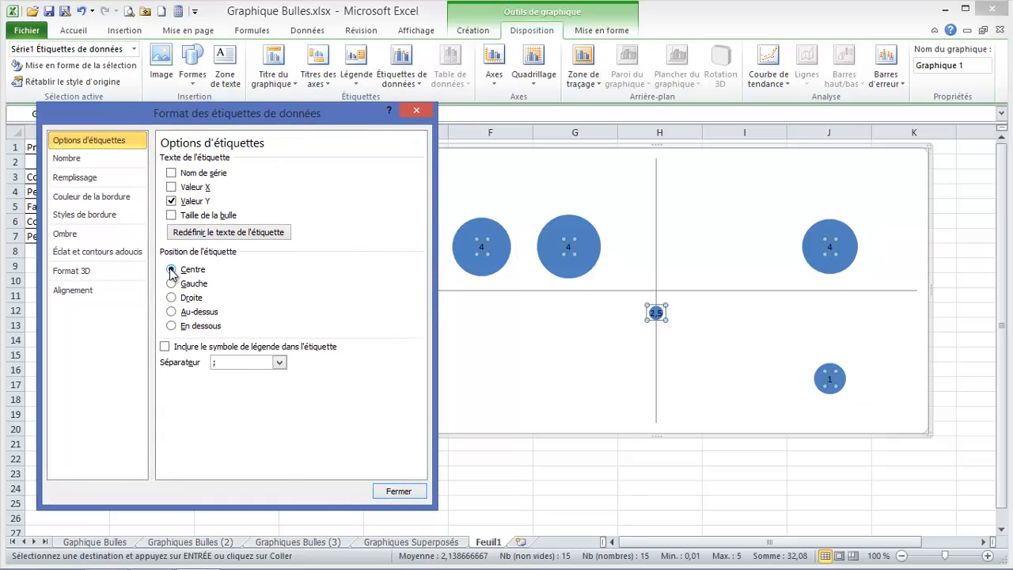
click(172, 216)
click(172, 201)
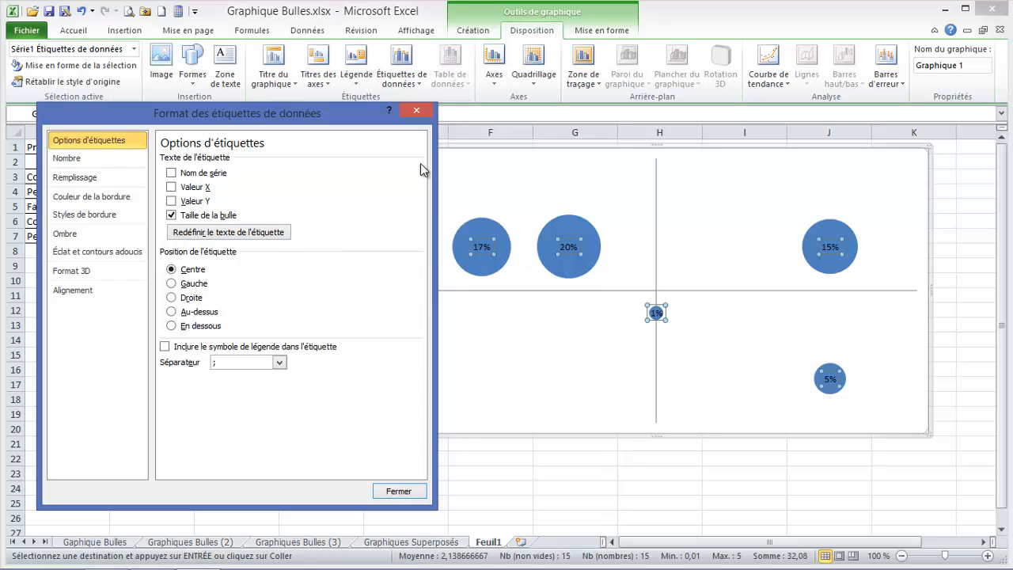
click(417, 110)
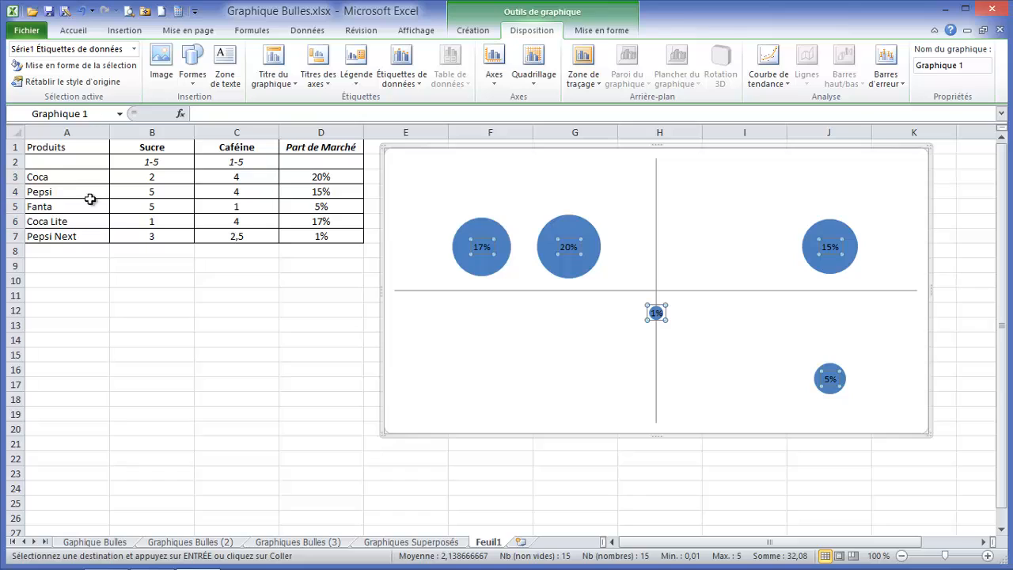
Link the 17% bubble's data label to the Coca Lite product name in cell A6.
click(480, 239)
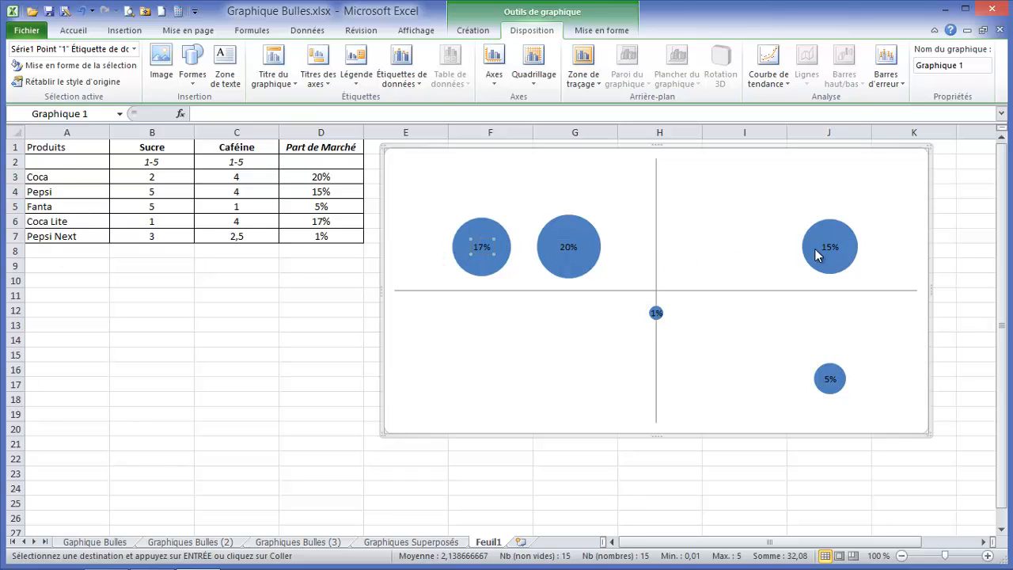
click(215, 113)
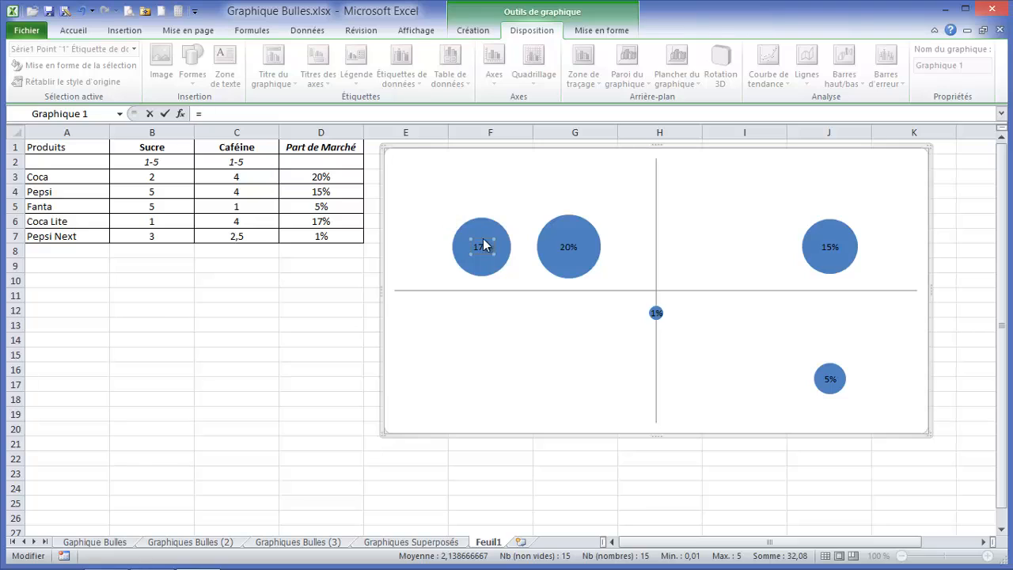
click(59, 221)
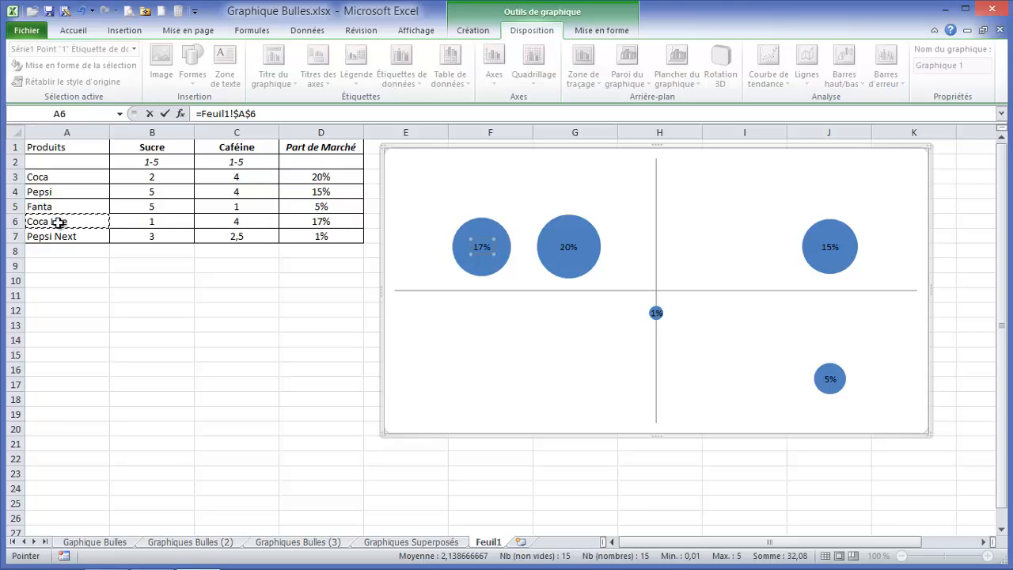
key(Return)
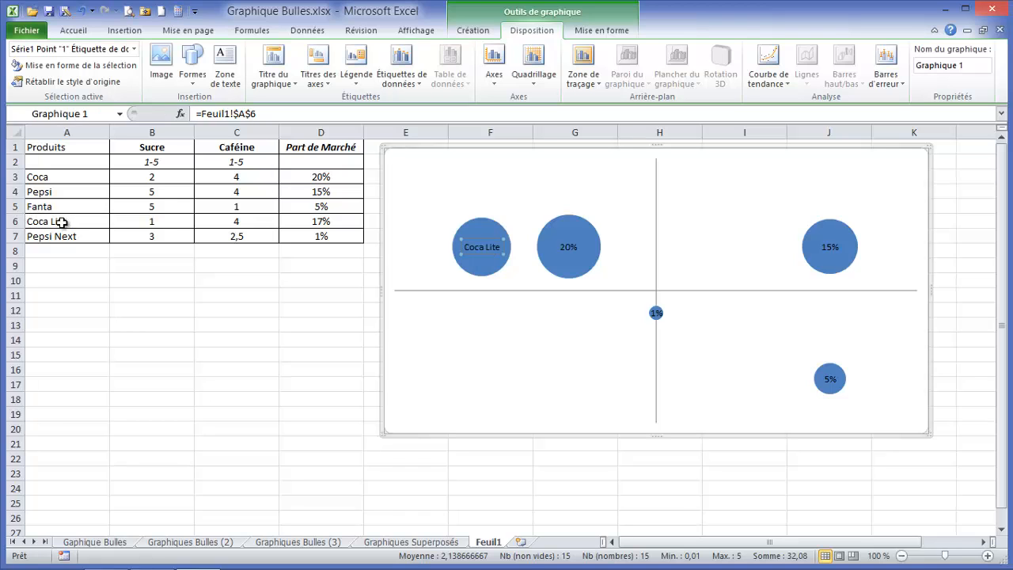
Link the 20% bubble's data label to the Coca product name in cell A3.
click(567, 245)
click(226, 115)
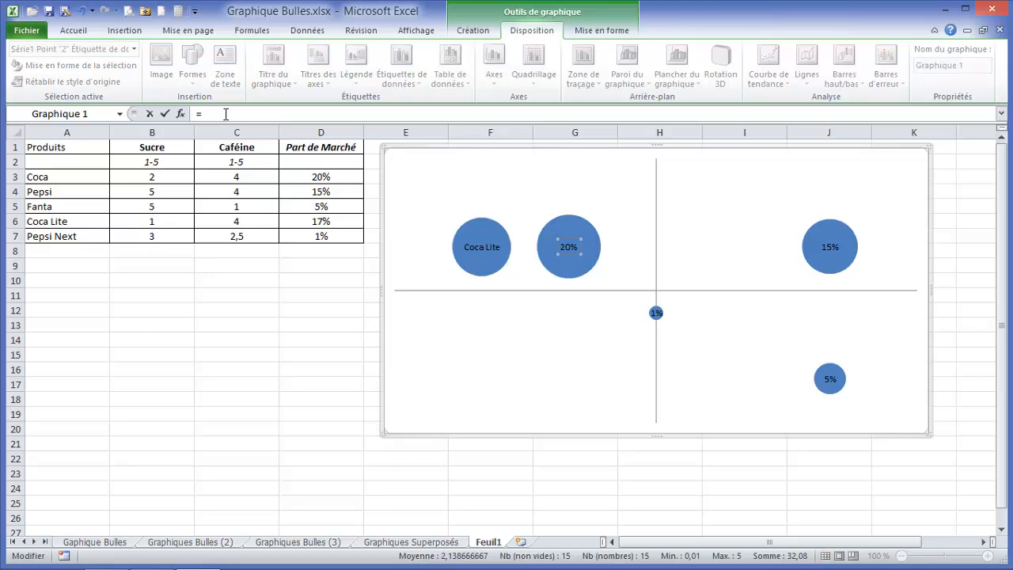
text(=)
click(46, 177)
key(Return)
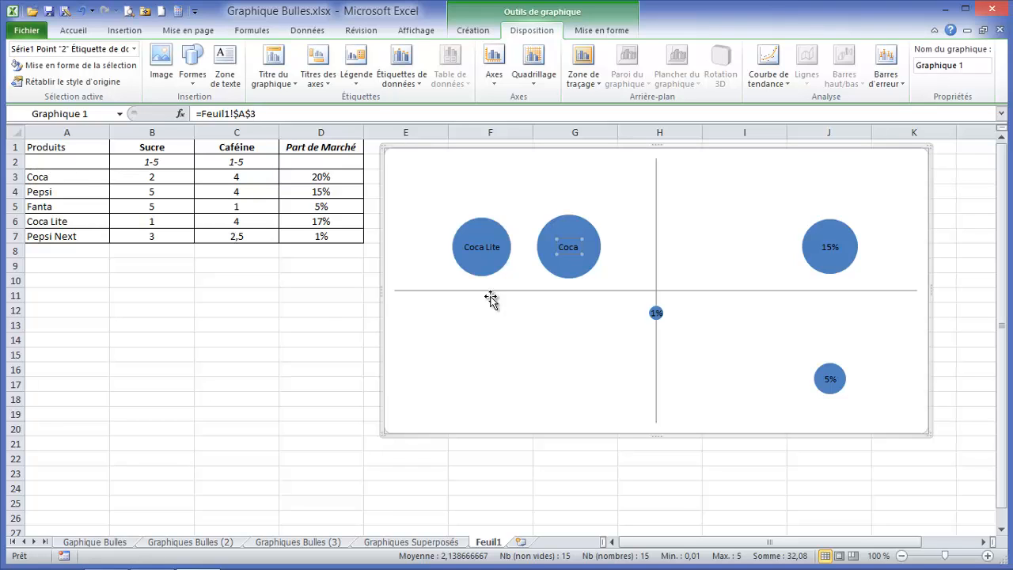
Link the 15% bubble's data label to the Pepsi product name in cell A4.
click(816, 247)
click(239, 115)
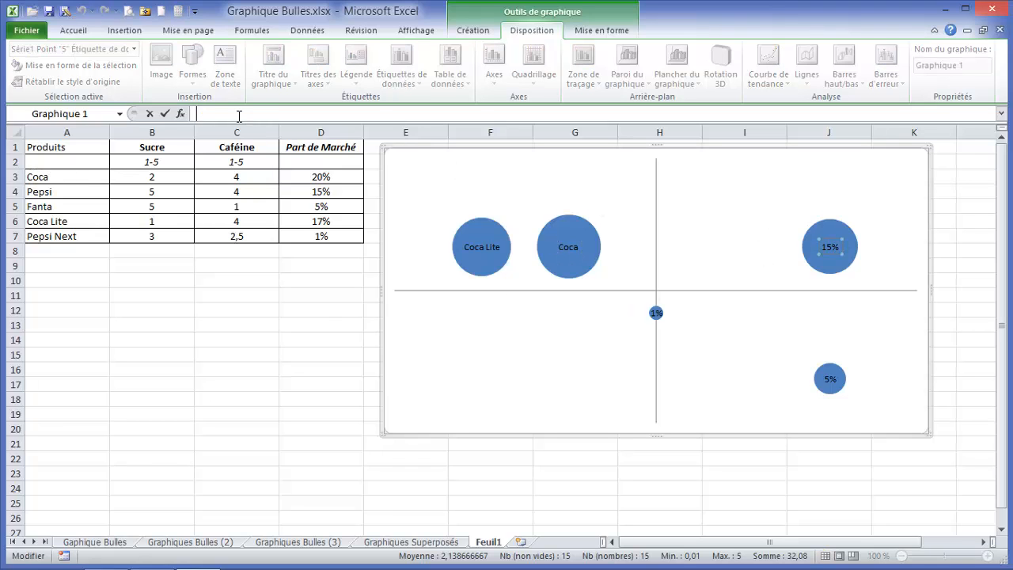
text(=)
click(60, 191)
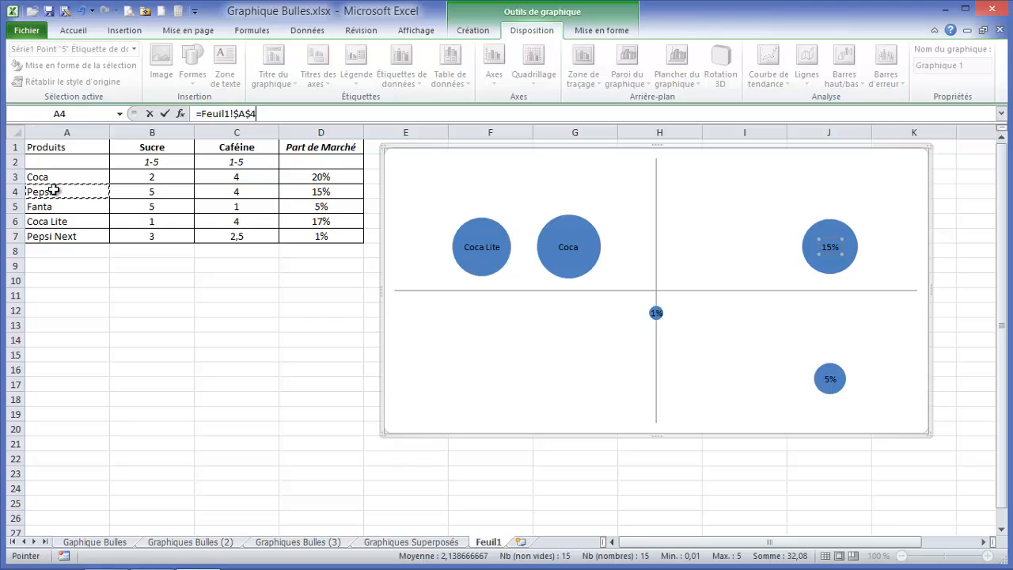
key(Return)
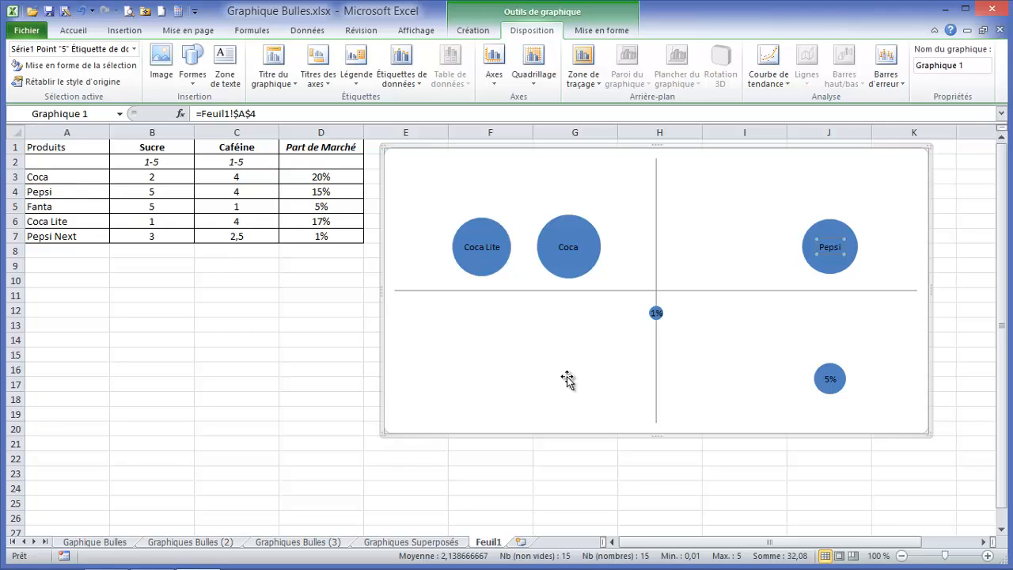
Link the 5% bubble's data label to the Fanta product name in cell A5.
click(829, 379)
click(235, 115)
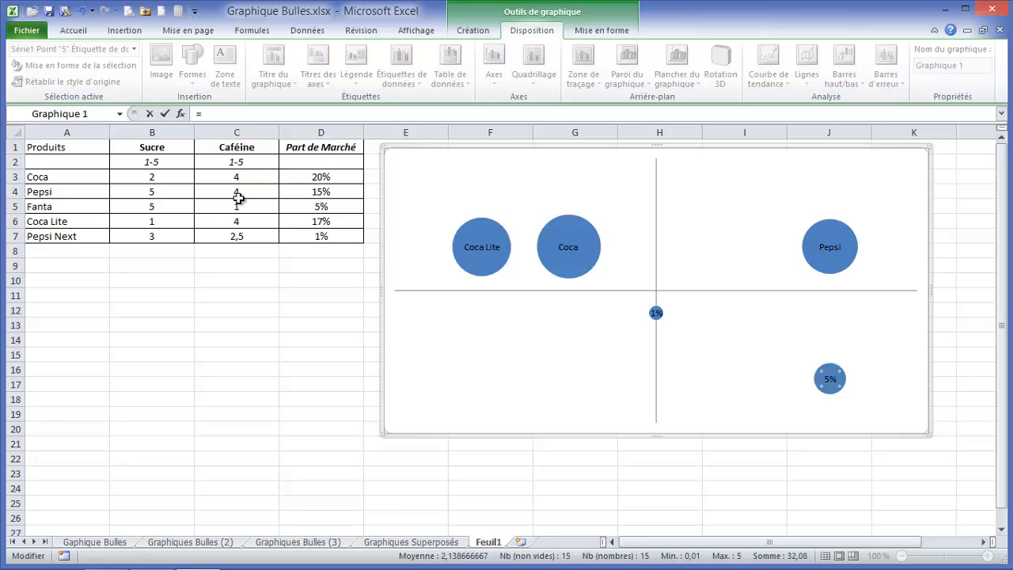
click(57, 210)
key(Return)
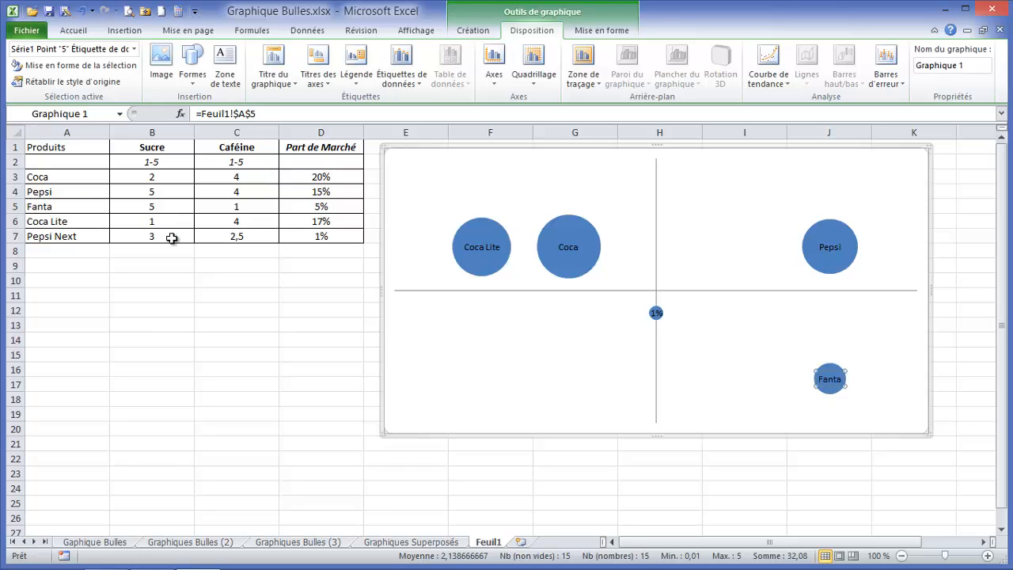
Link the 1% bubble's data label to the Pepsi Next product name in cell A7.
click(656, 314)
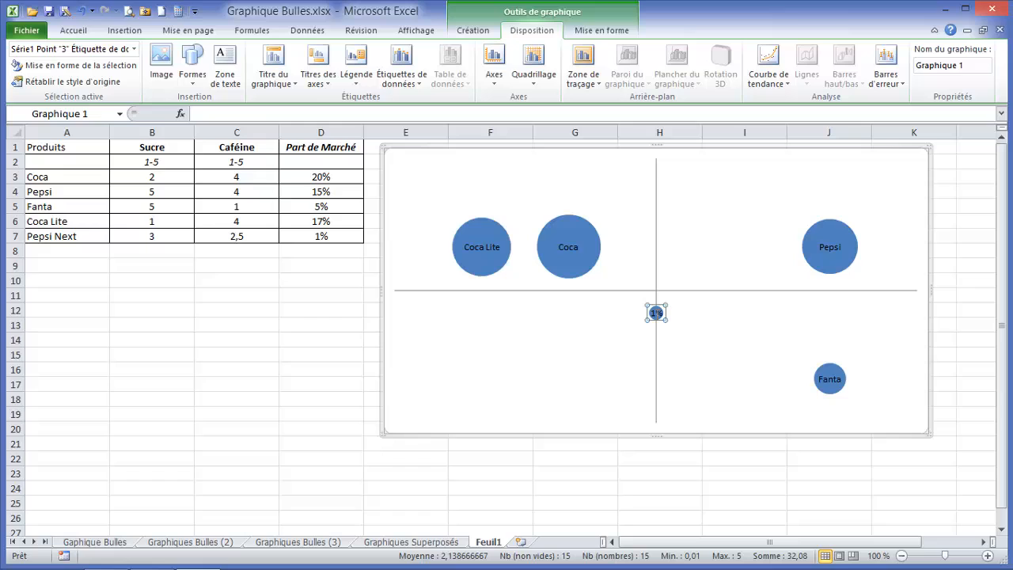
click(247, 115)
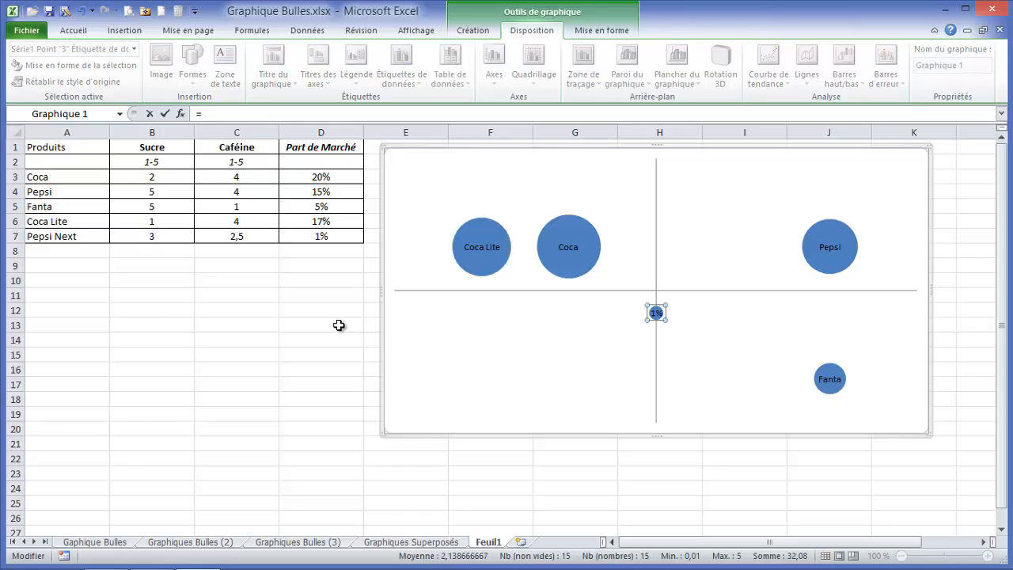
click(45, 233)
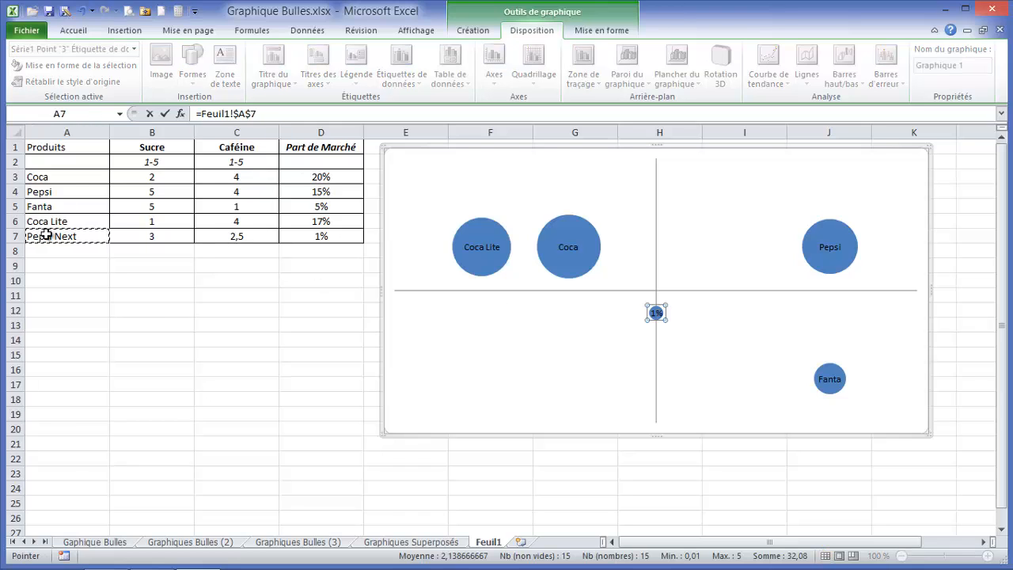
key(Return)
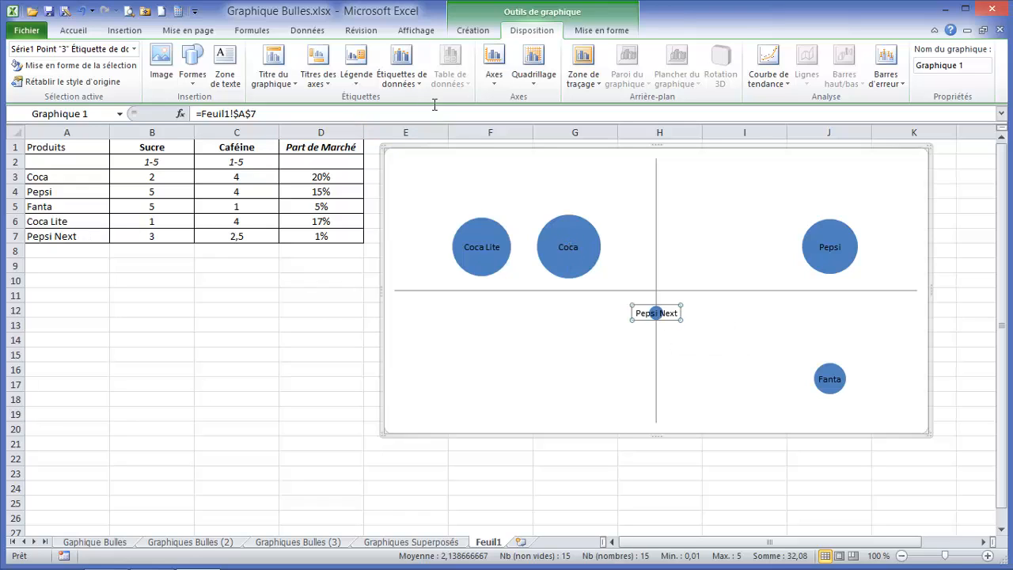
Make all the data labels of the bubble series bold.
click(525, 324)
click(487, 251)
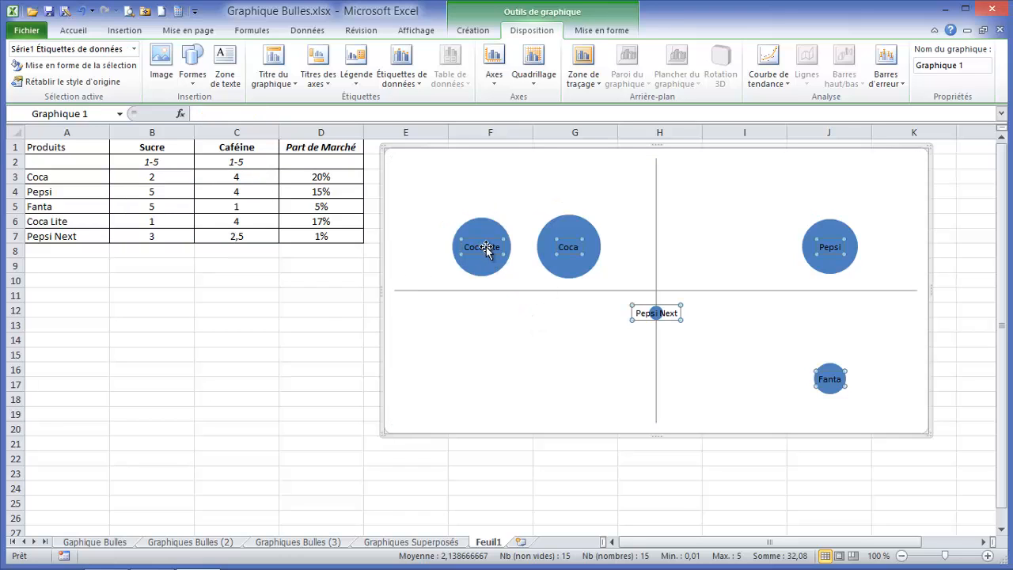
click(68, 30)
click(92, 76)
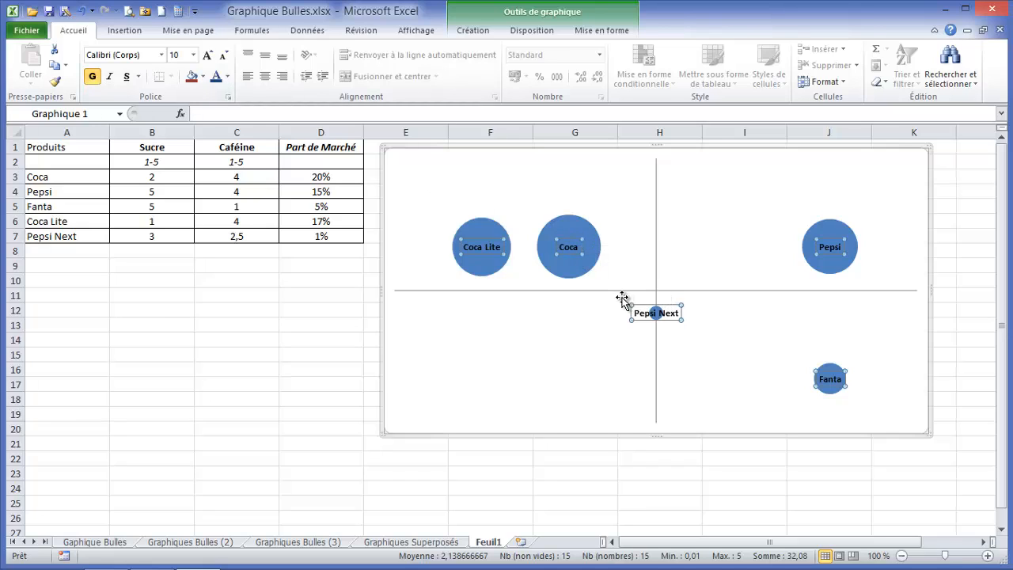
Move the Pepsi Next label just below its small bubble and deselect it.
click(643, 310)
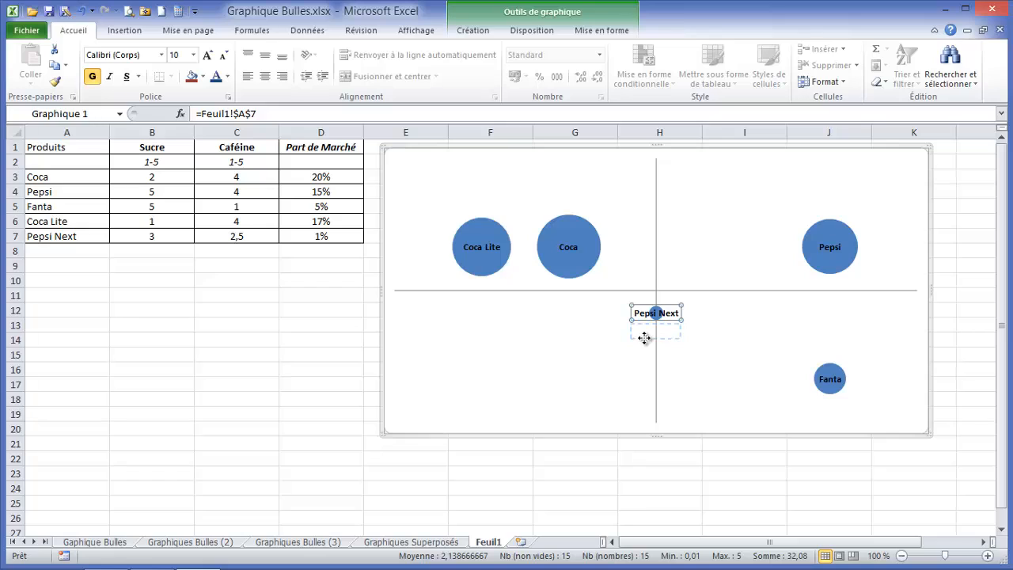
drag(647, 336, 647, 339)
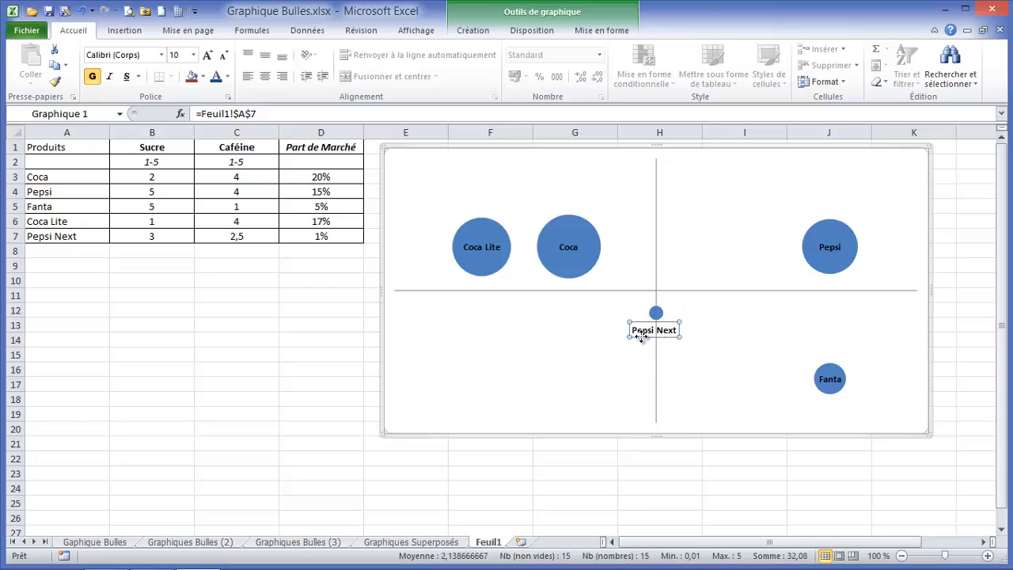
click(586, 320)
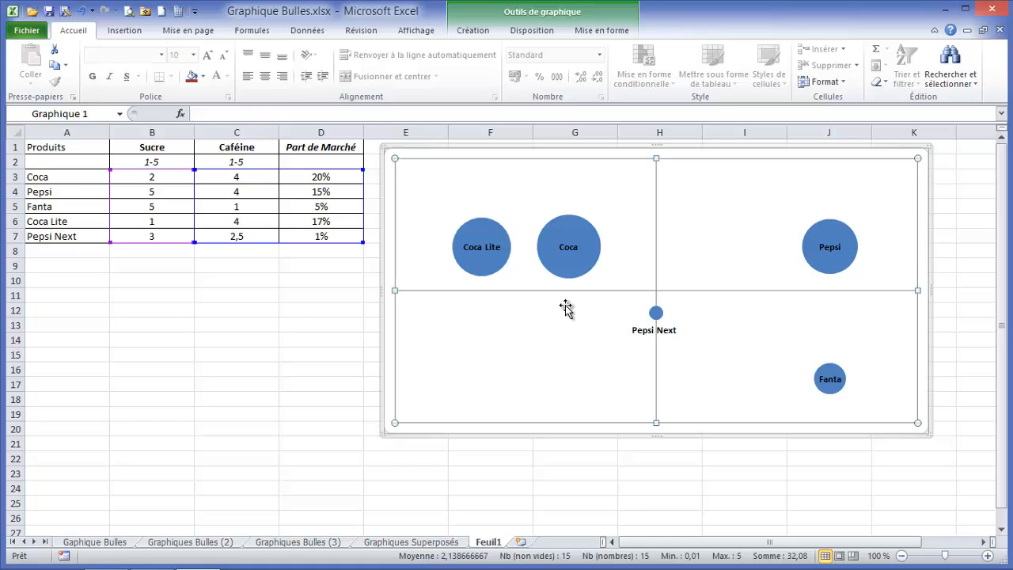
Fill only the Coca Lite bubble with the darker orange theme colour.
click(490, 225)
click(489, 227)
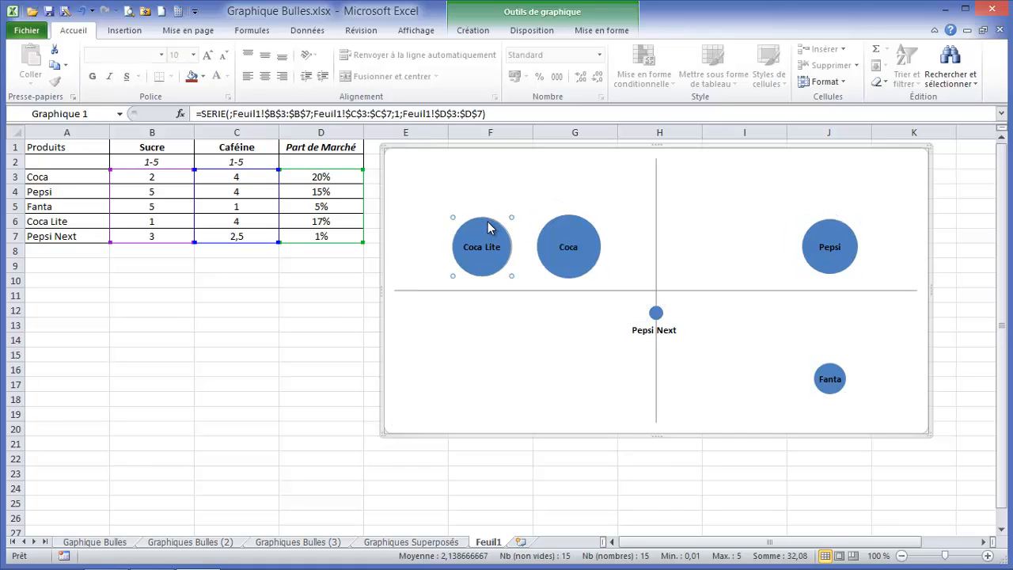
click(620, 32)
click(557, 49)
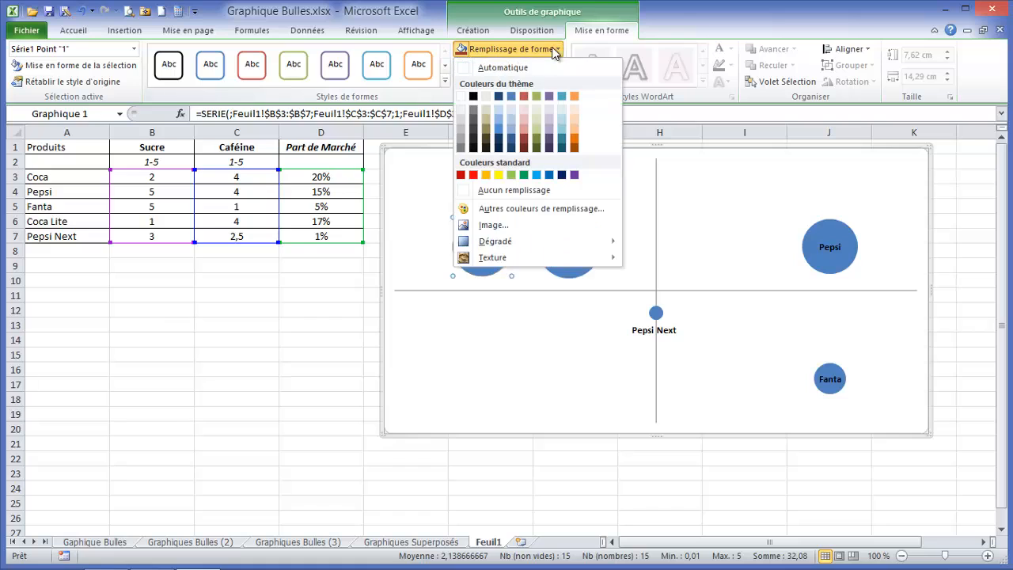
click(577, 140)
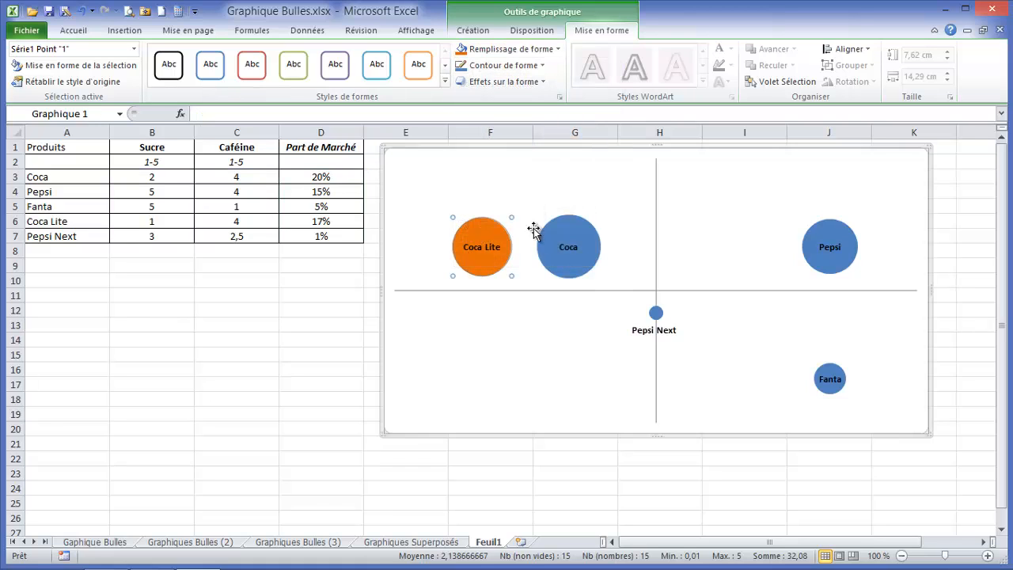
Fill the Coca bubble with the dark teal theme colour.
click(576, 234)
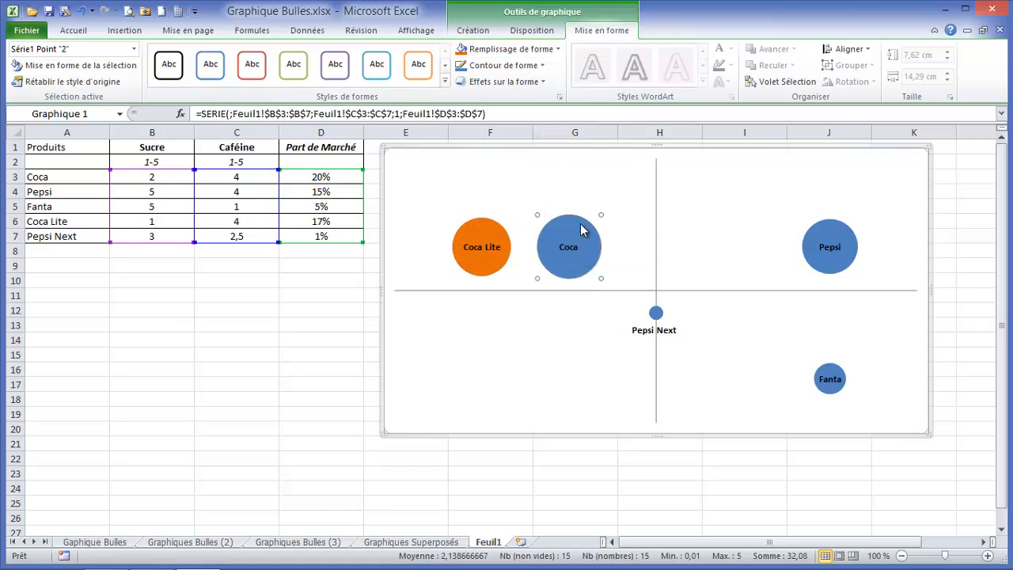
click(557, 49)
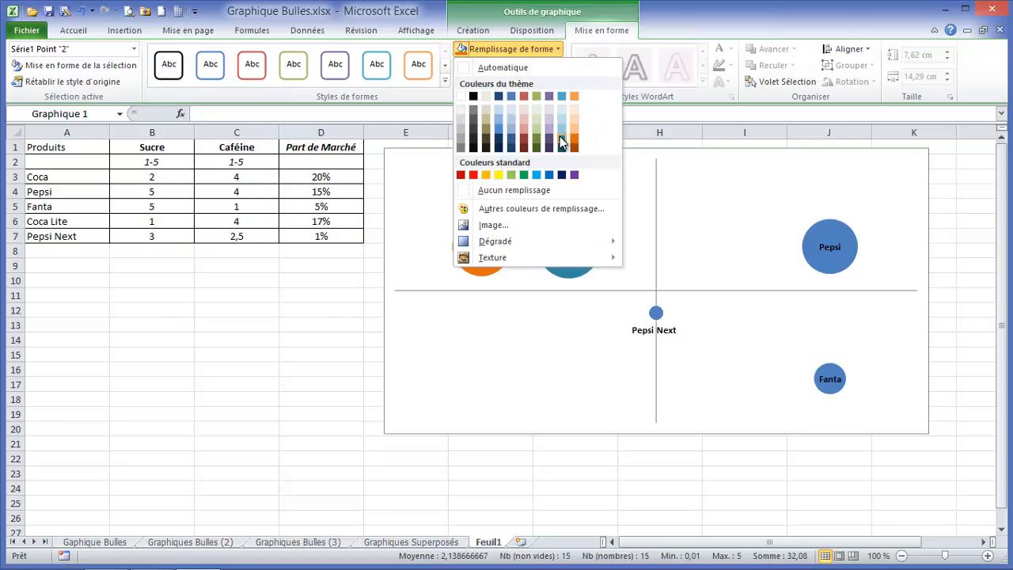
click(561, 134)
Fill the Pepsi bubble with the dark olive green theme colour.
click(839, 232)
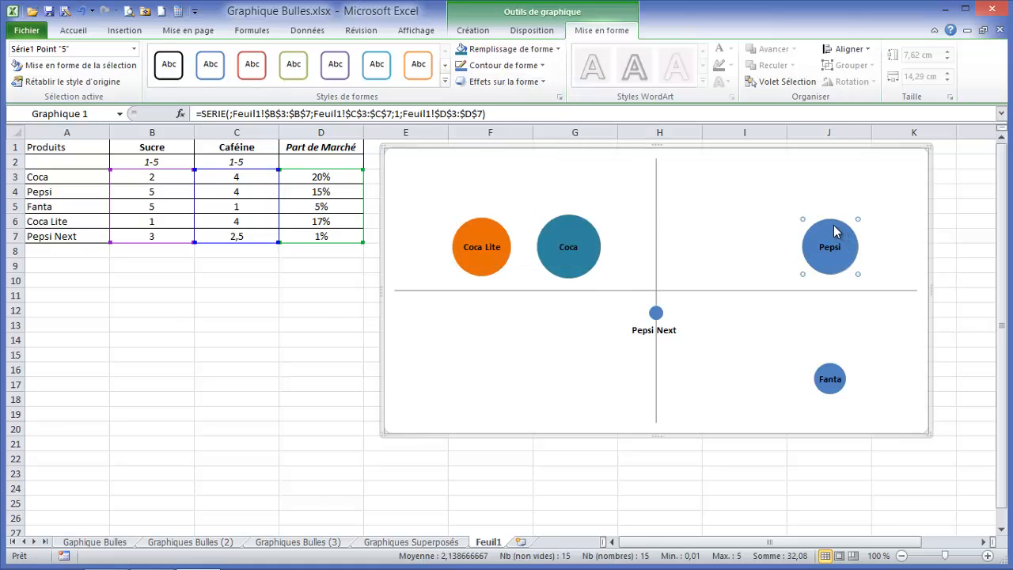
click(557, 49)
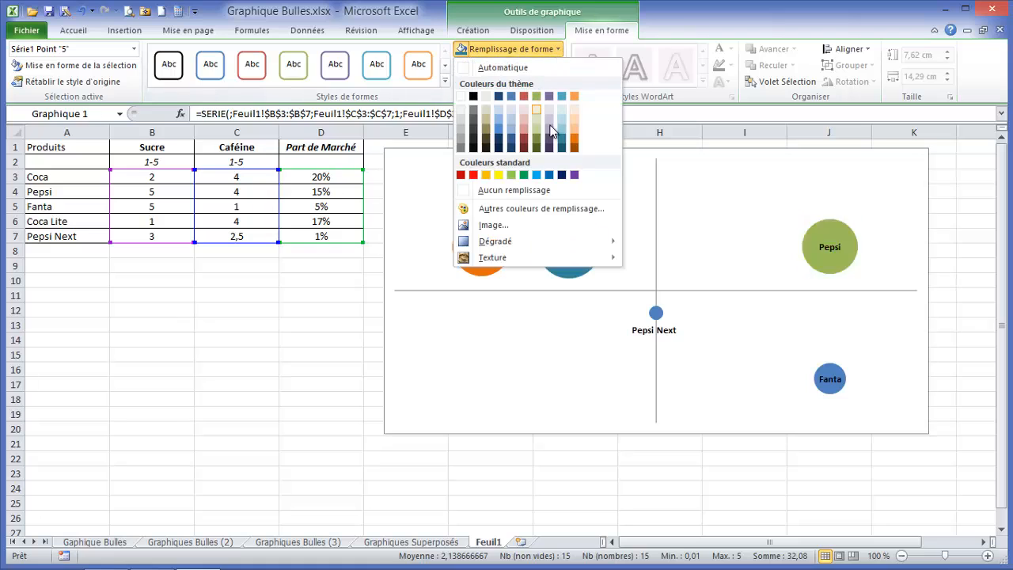
click(534, 136)
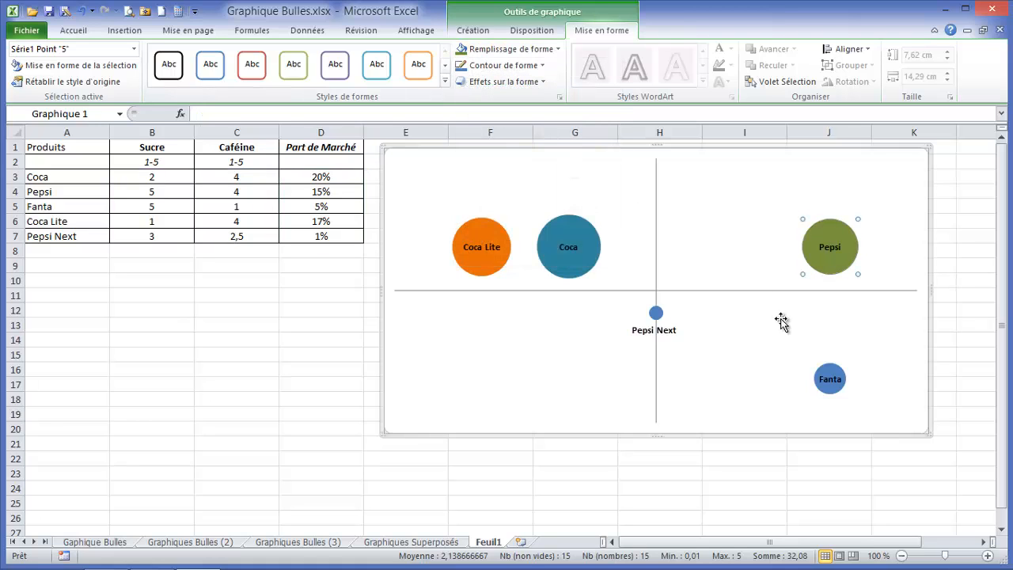
Fill the Fanta bubble with the dark purple theme colour.
click(830, 377)
click(557, 49)
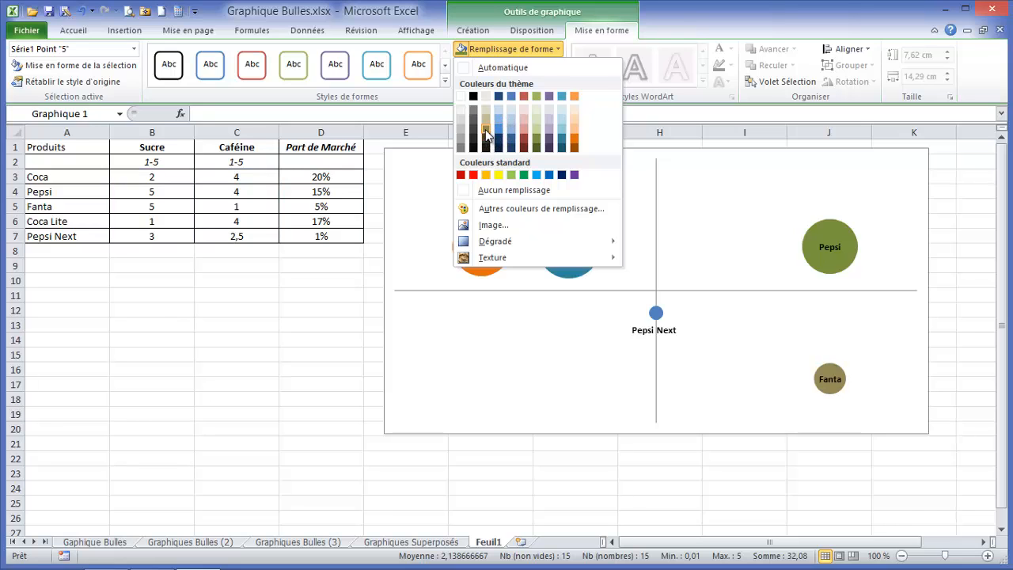
click(549, 135)
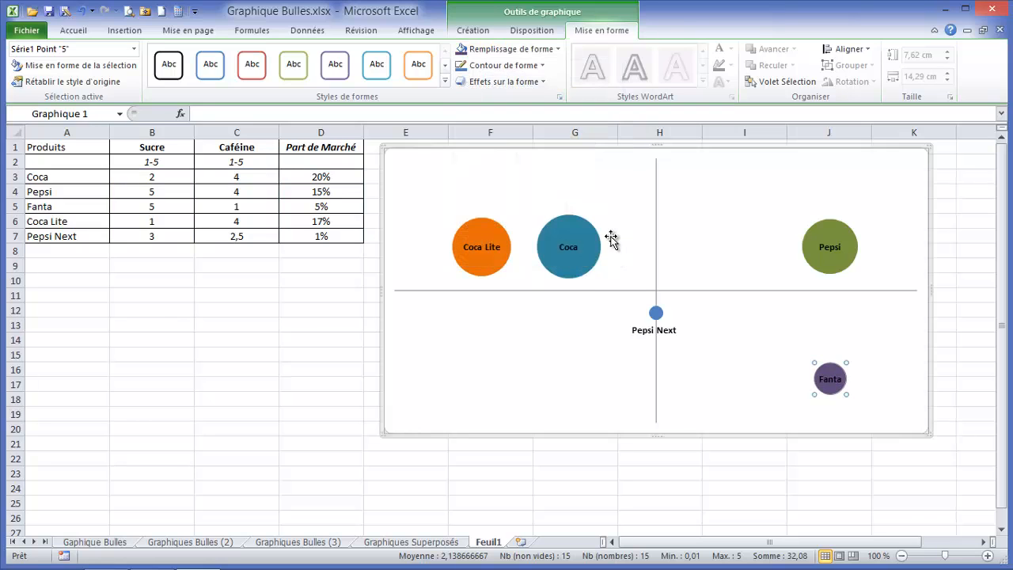
Fill the chart's plot area with a light grey theme colour.
click(656, 313)
click(516, 315)
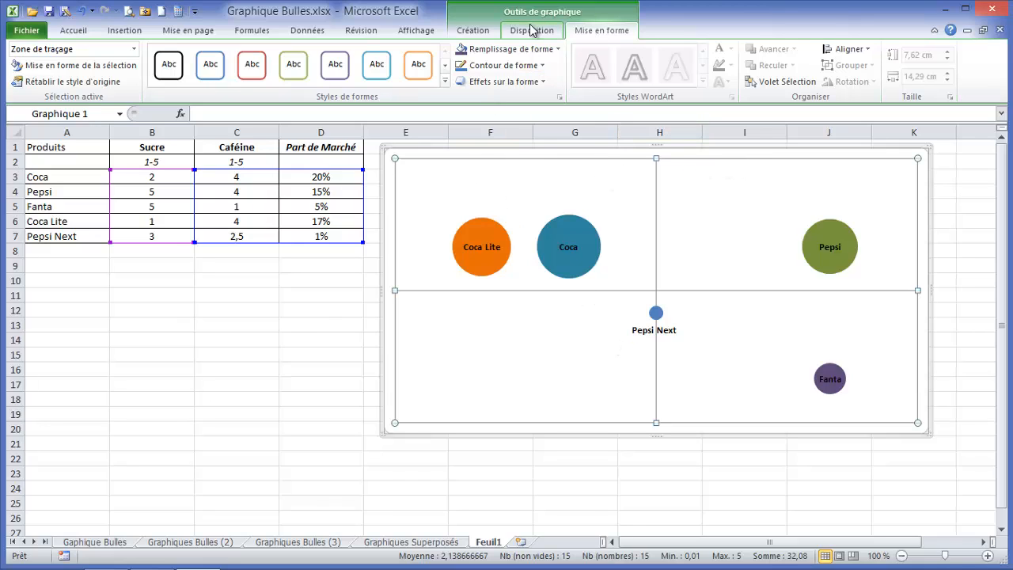
click(557, 49)
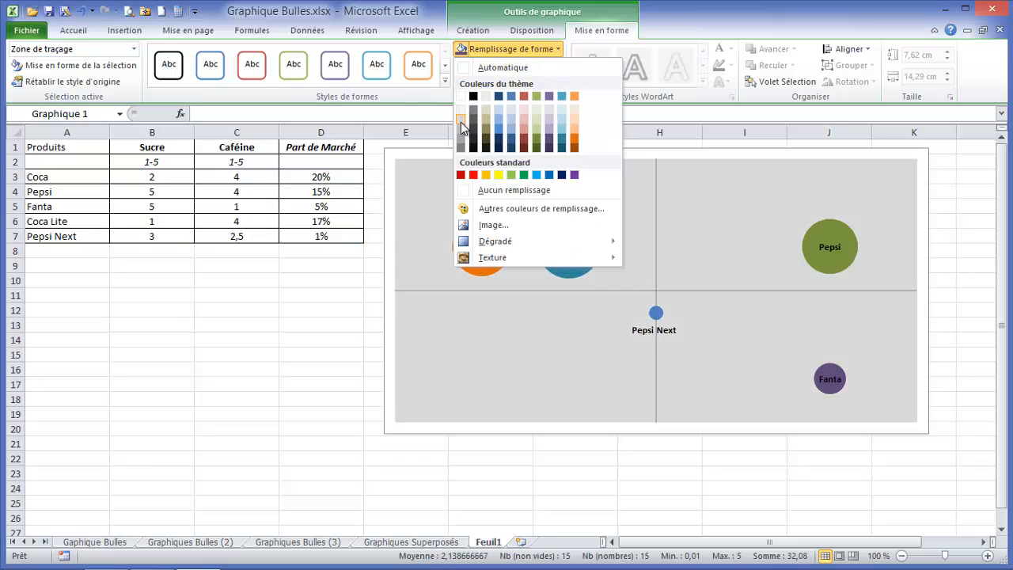
click(461, 121)
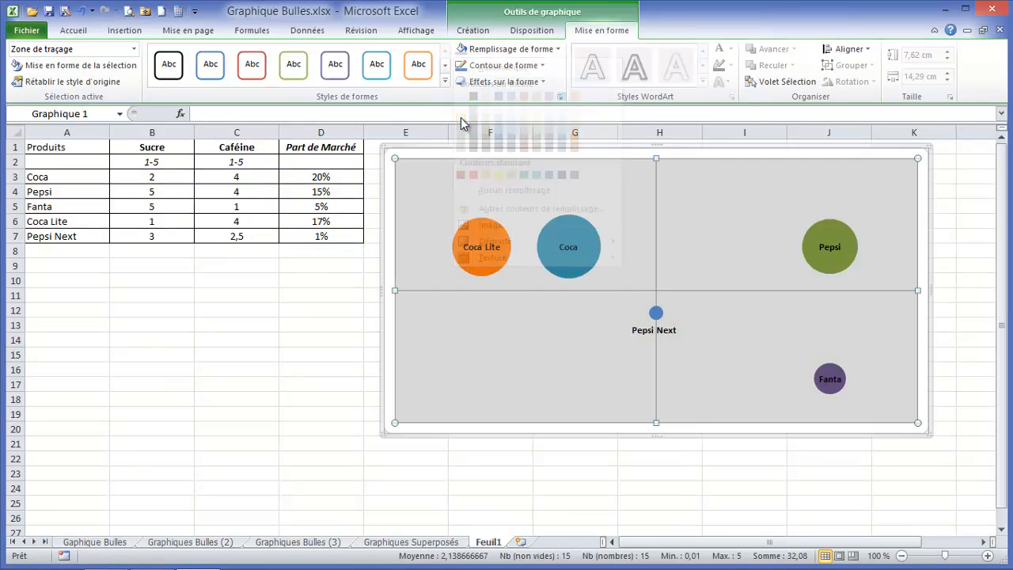
Insert a text box in the chart at the upper end of the vertical axis and link it to the Caféine header in cell C1.
click(554, 155)
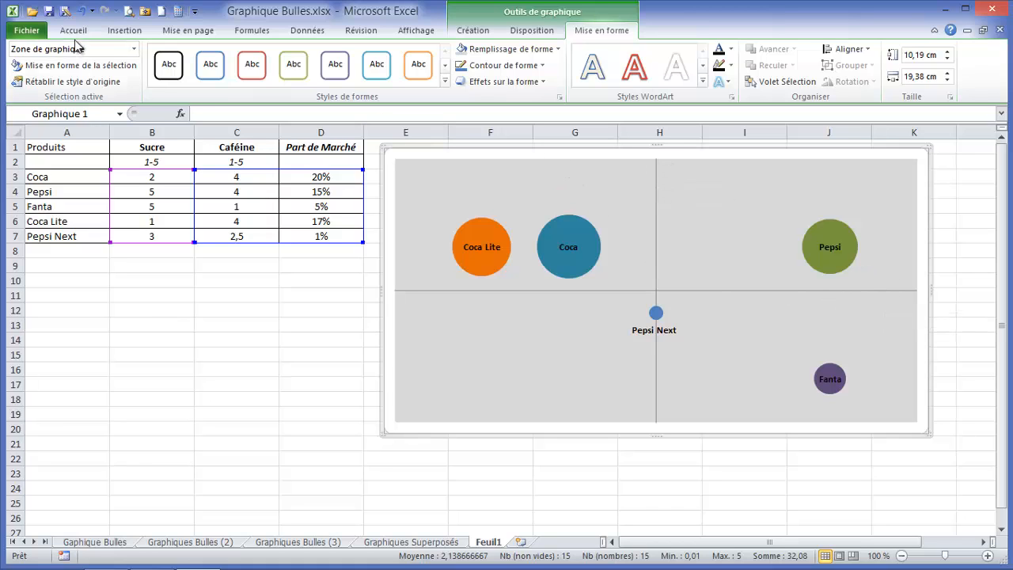
click(121, 33)
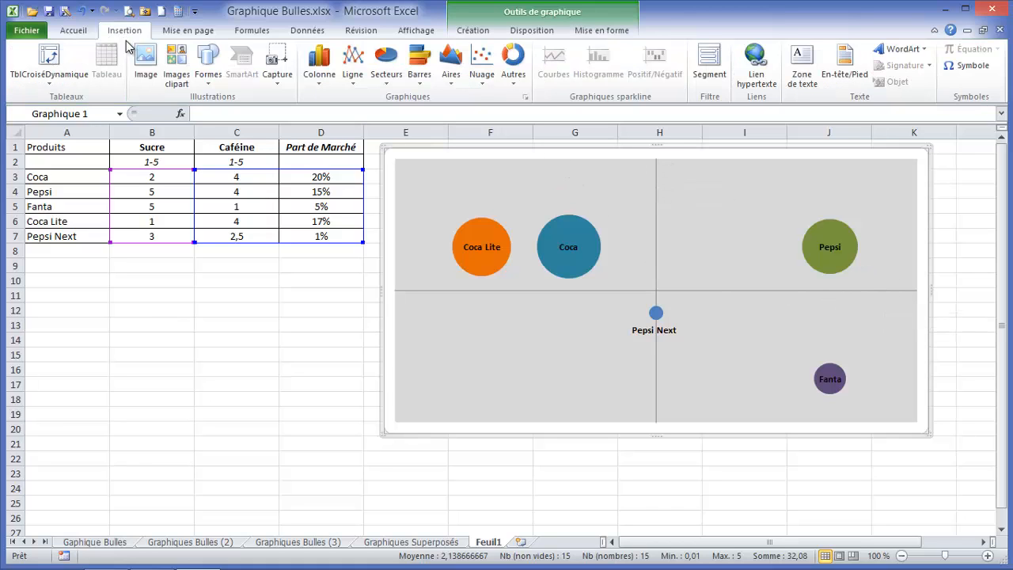
click(210, 73)
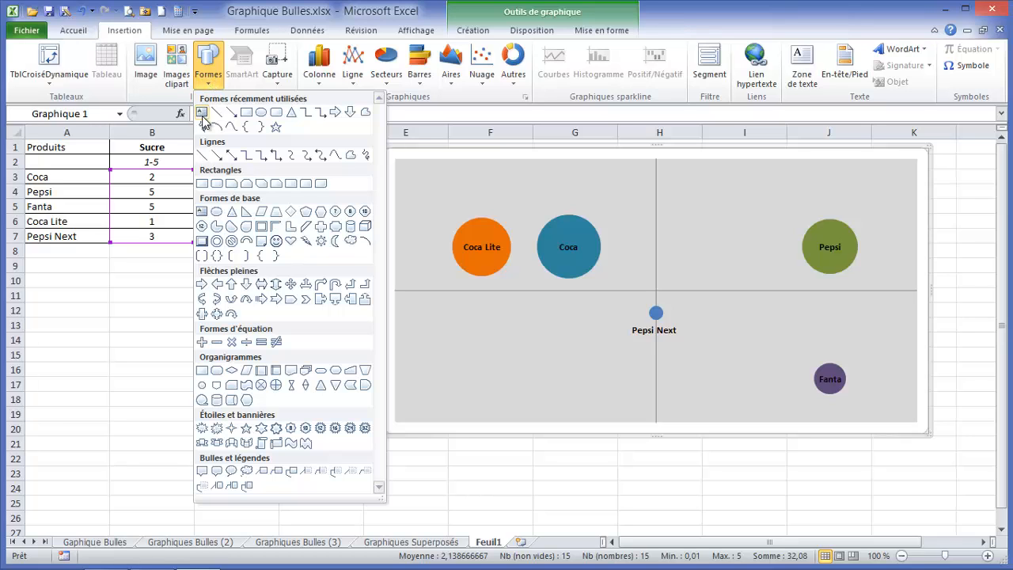
click(203, 112)
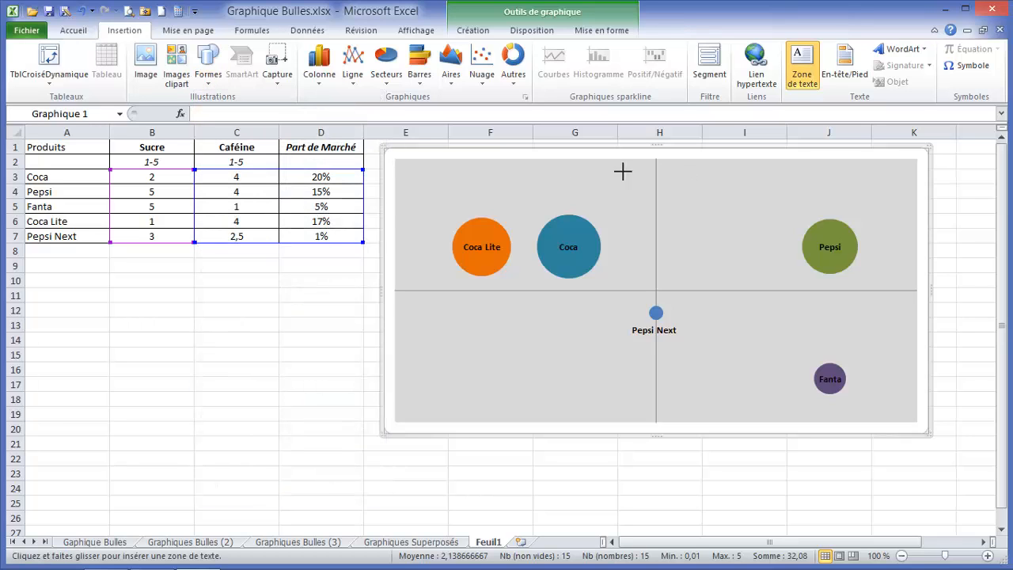
drag(612, 165, 681, 183)
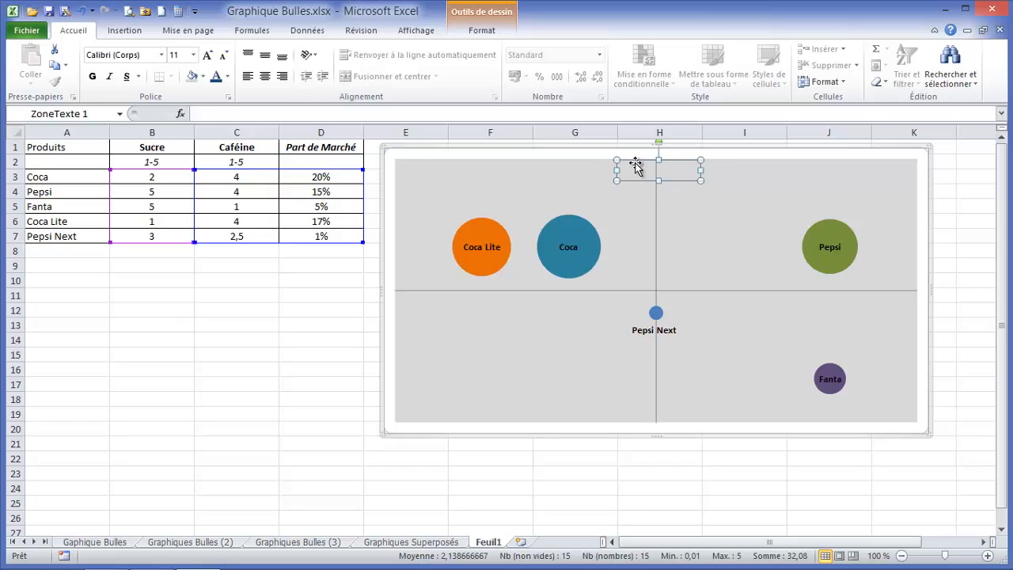
click(227, 111)
text(=)
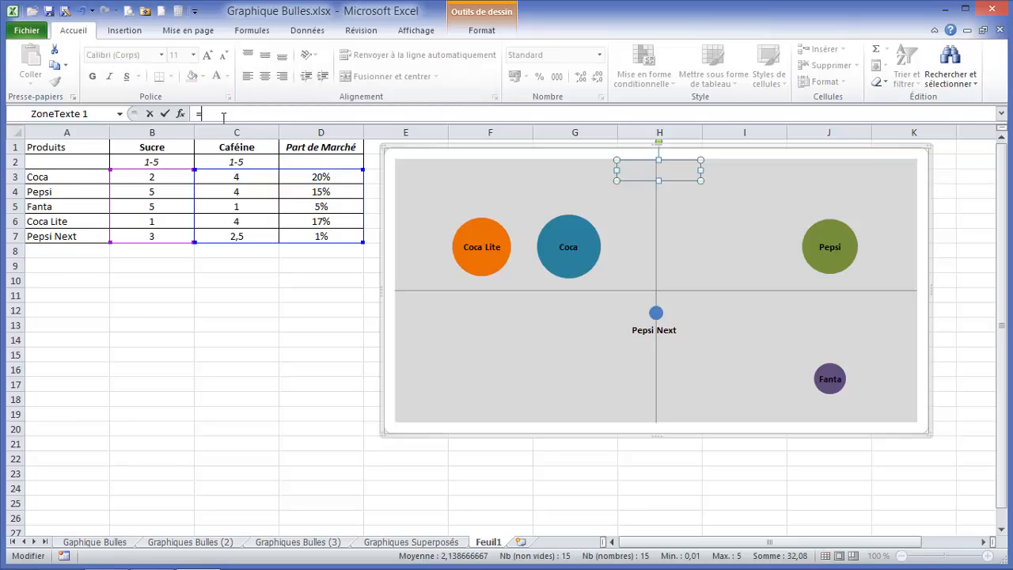
click(235, 146)
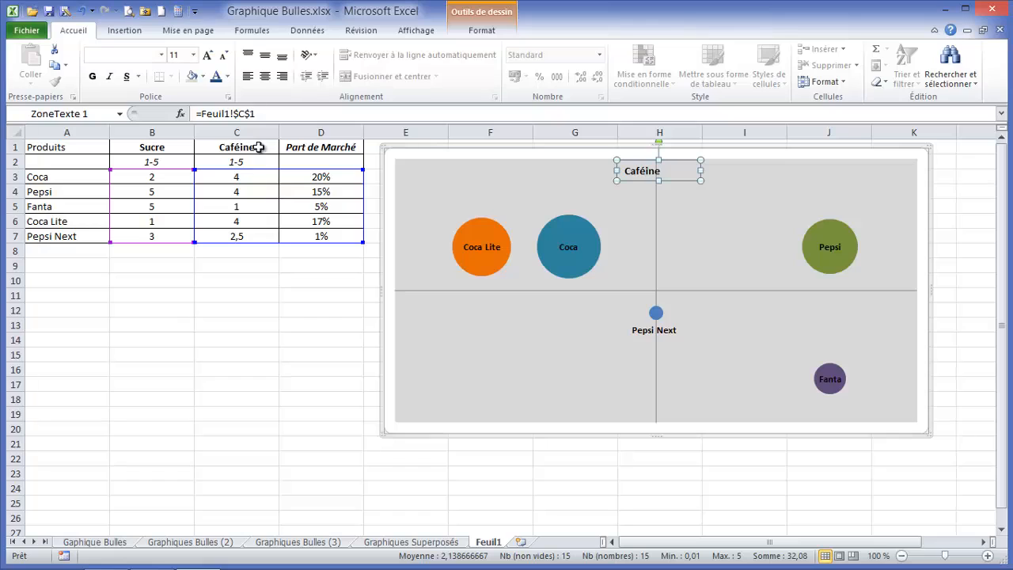
Format the Caféine label as bold 12 pt dark purple text, centred both horizontally and vertically.
click(269, 59)
click(266, 77)
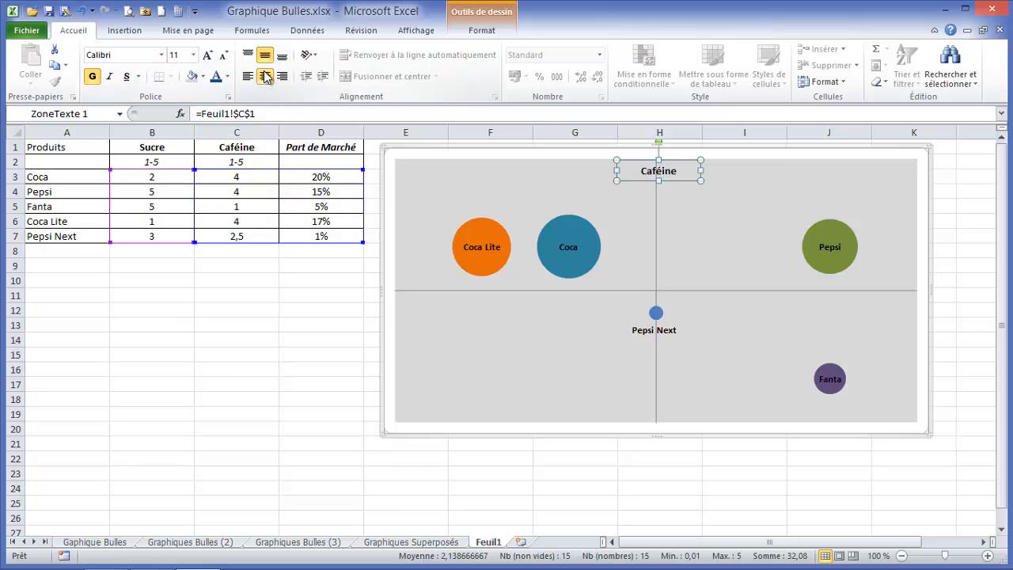
click(96, 77)
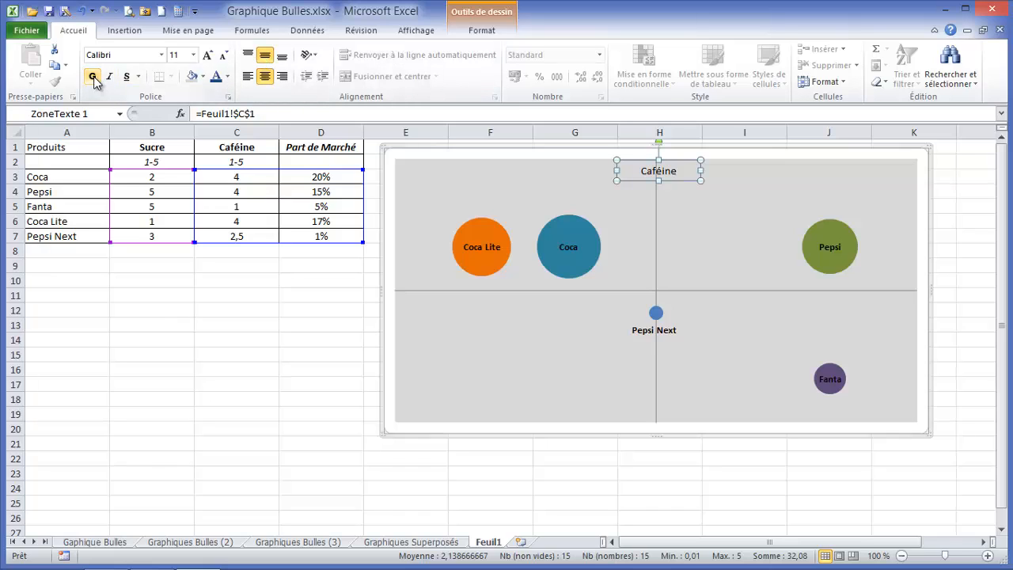
click(97, 76)
click(207, 54)
click(228, 76)
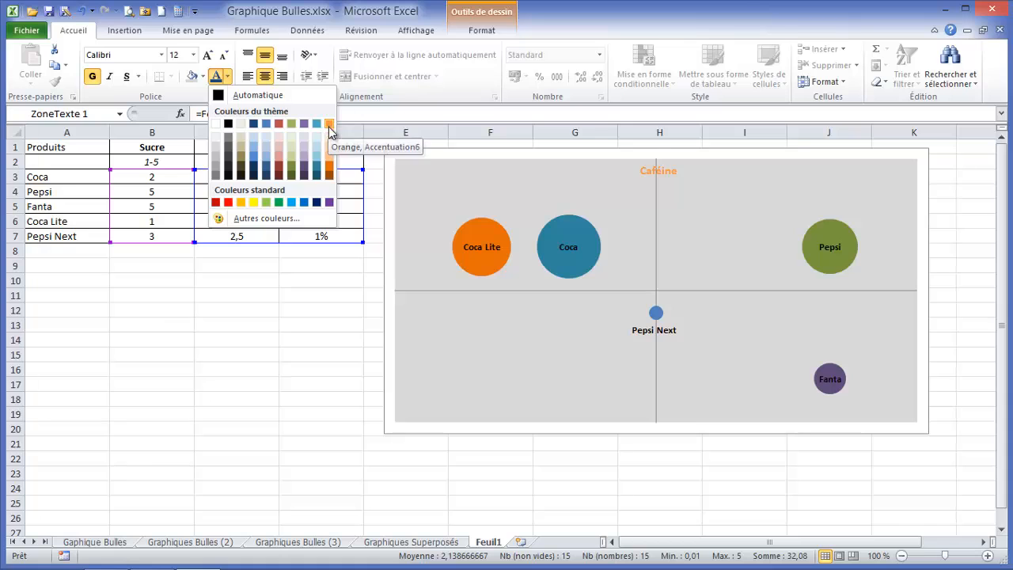
click(306, 169)
Apply the pale red gradient shape style to the Caféine text box.
click(483, 33)
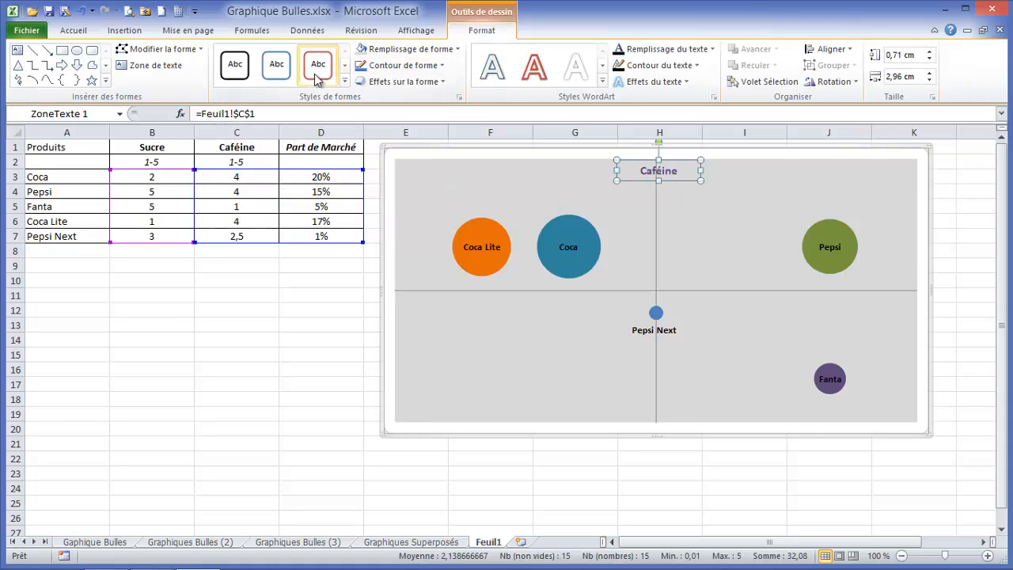
click(346, 81)
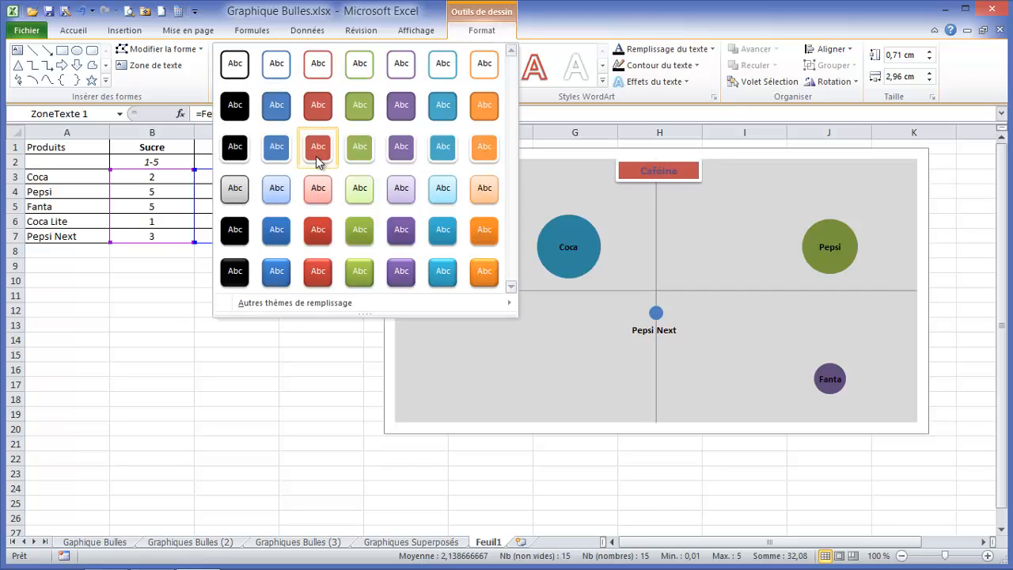
click(318, 188)
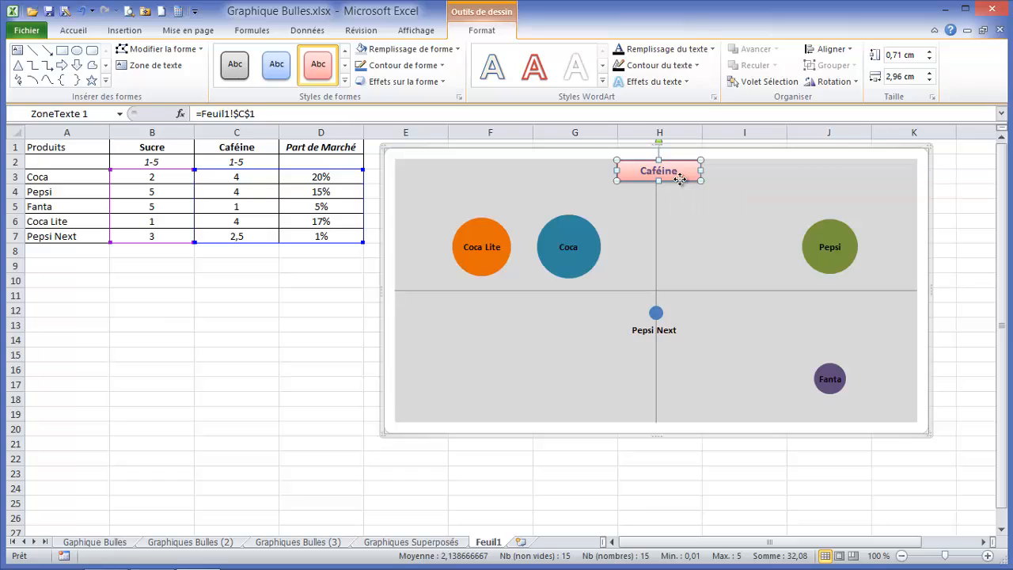
Copy the Caféine box to the right end of the horizontal axis, narrowed to about 2.25 cm, and link it to cell B1.
drag(681, 180, 896, 299)
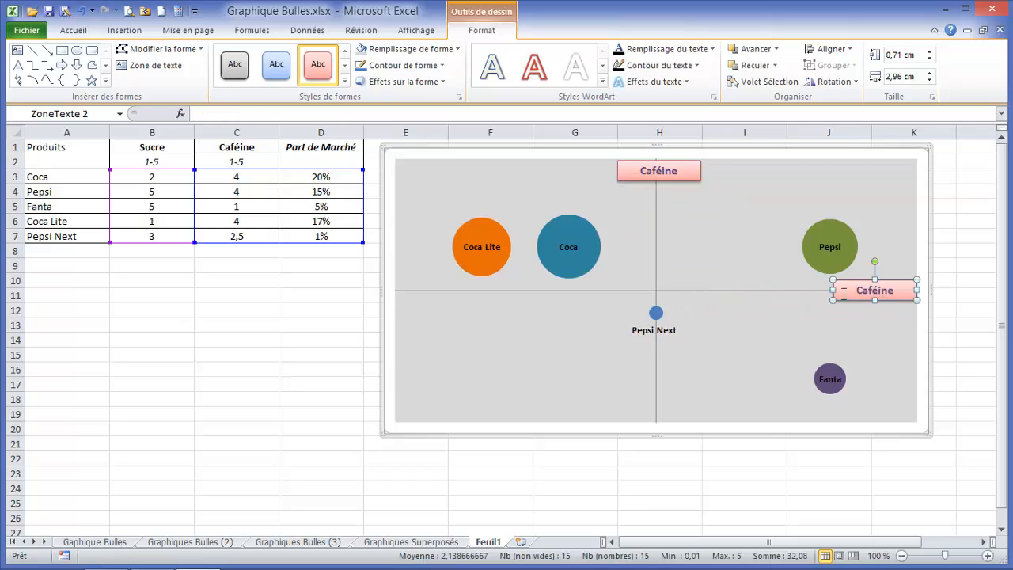
drag(834, 289, 853, 290)
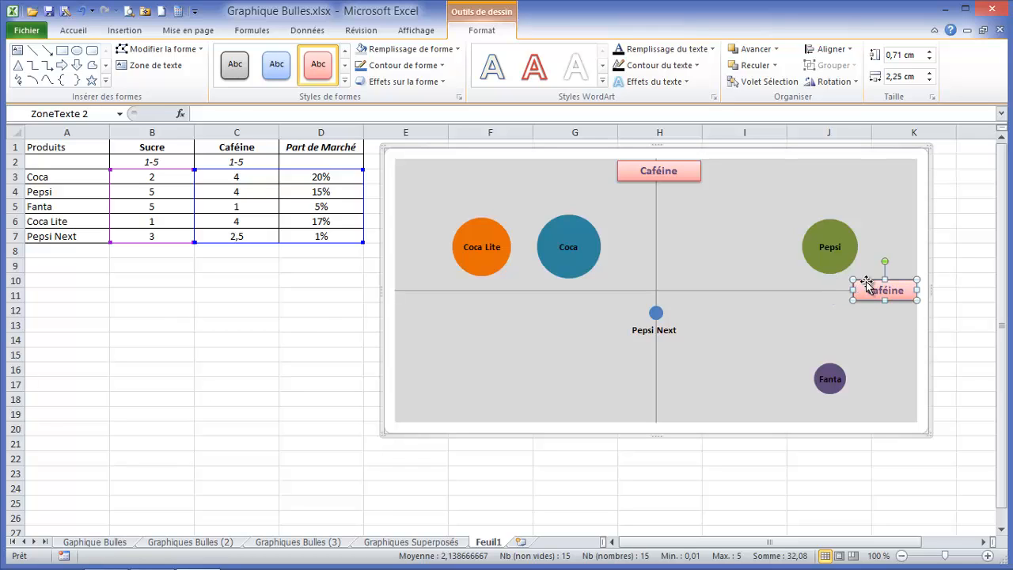
click(239, 112)
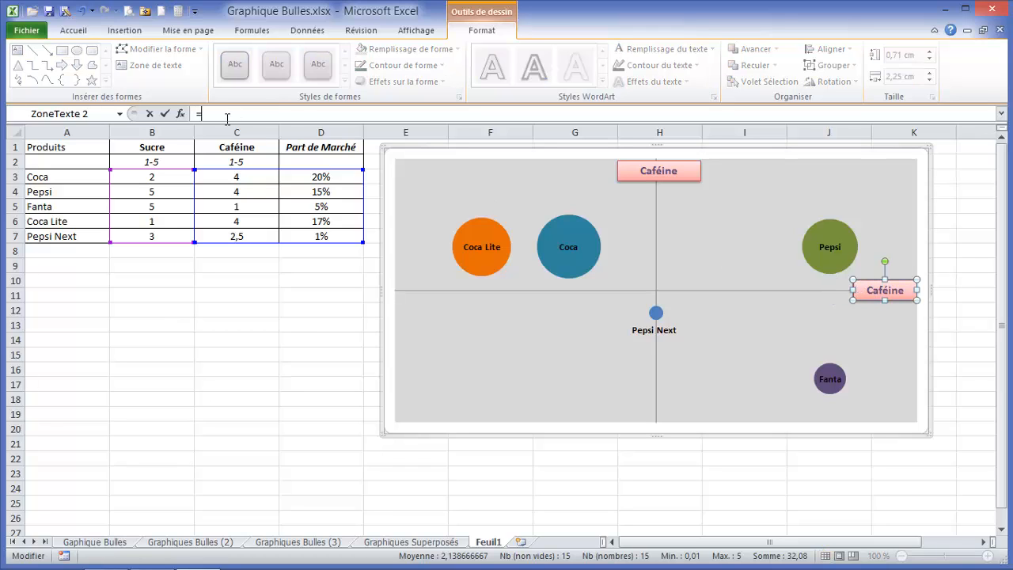
click(151, 148)
key(Return)
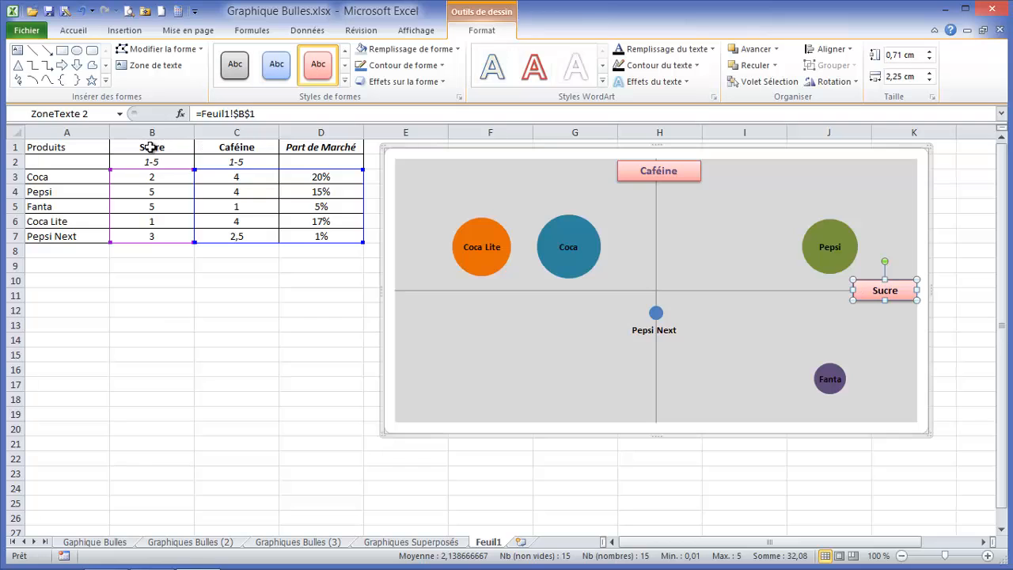
Draw a text box about 4.4 cm wide and 0.9 cm high in the upper-left corner of the plot area.
click(763, 307)
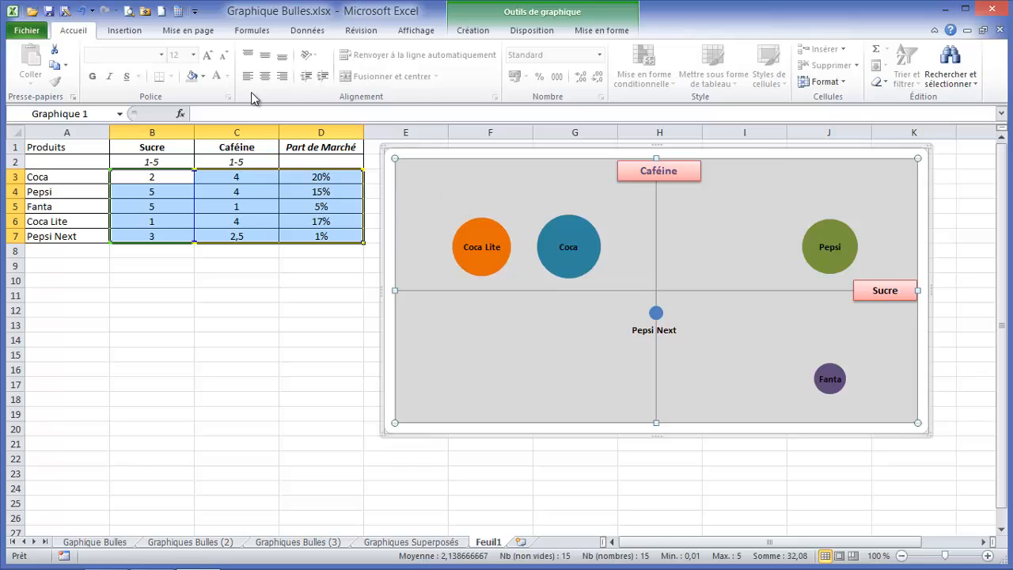
click(583, 31)
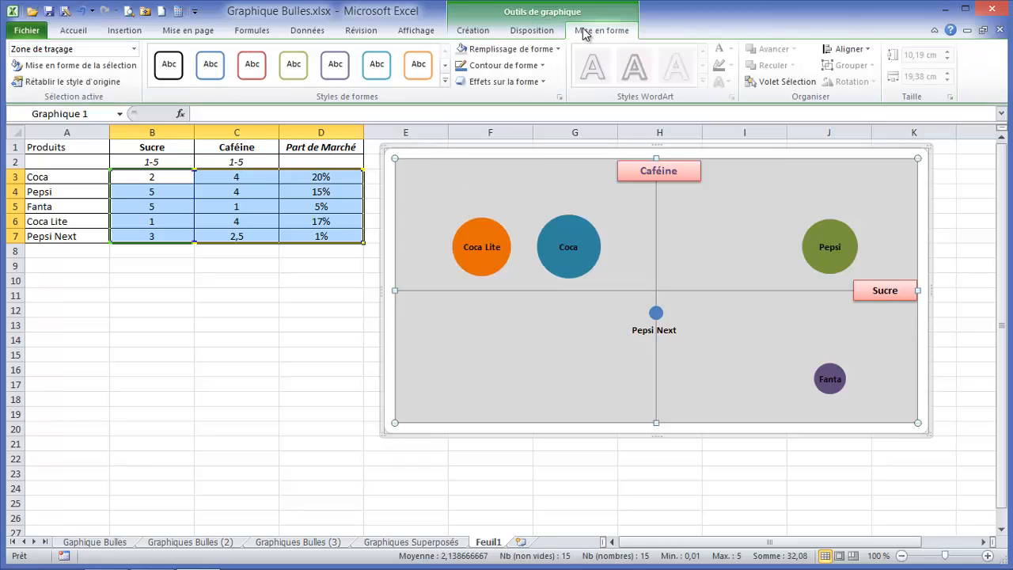
click(125, 32)
click(206, 79)
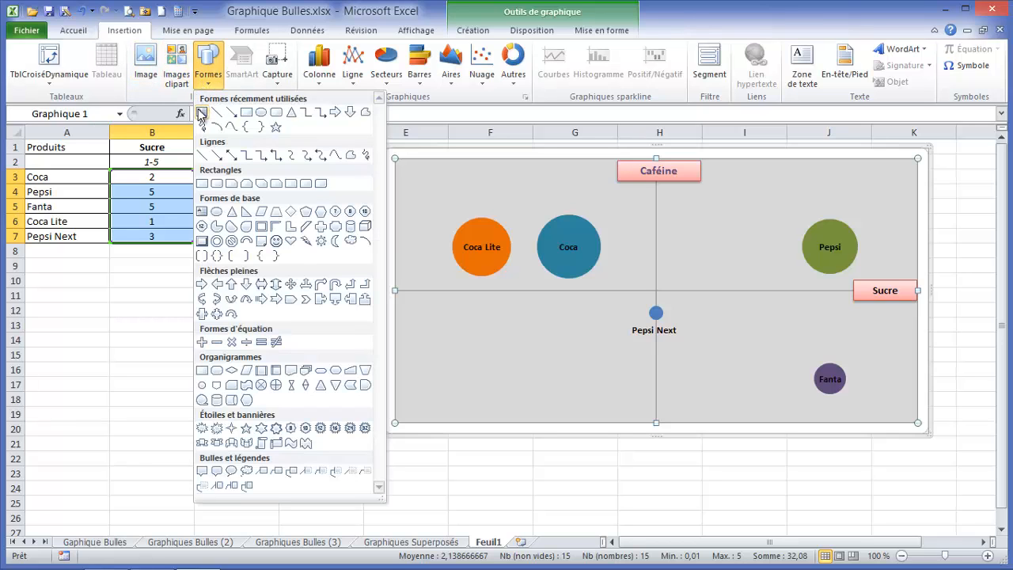
click(202, 112)
drag(401, 164, 527, 191)
drag(477, 165, 471, 159)
click(409, 174)
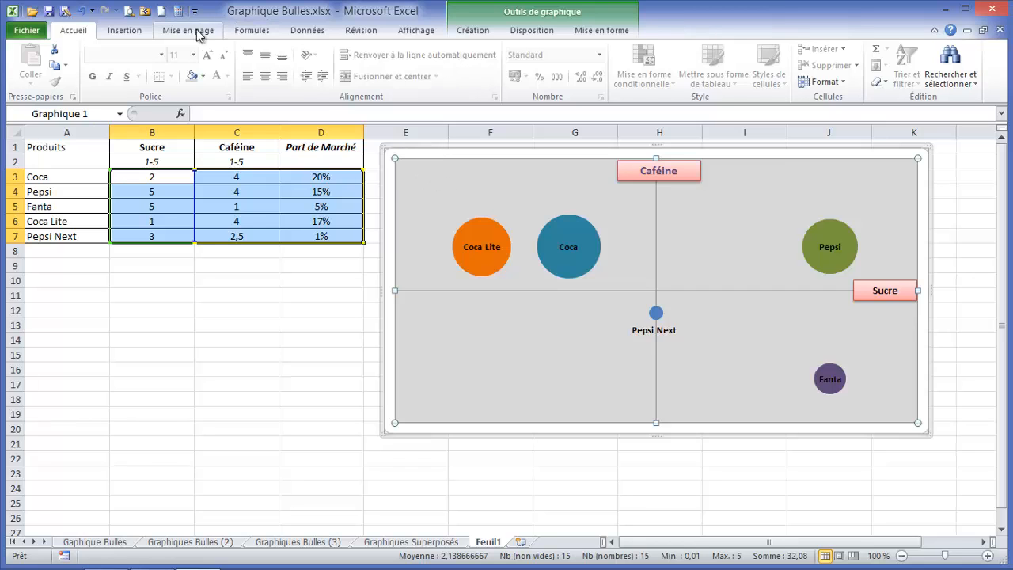
click(125, 30)
click(209, 84)
click(202, 112)
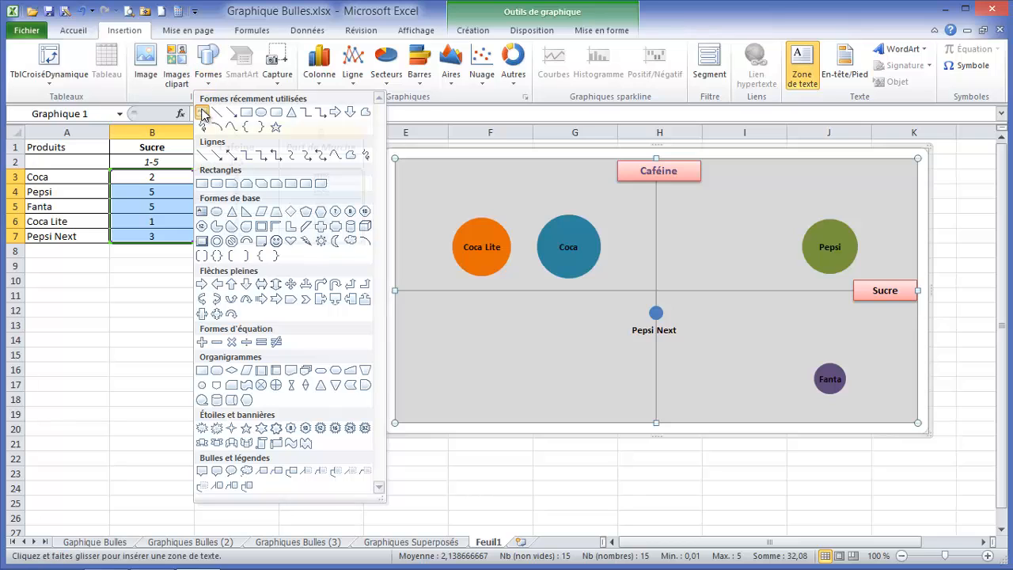
drag(404, 166, 503, 193)
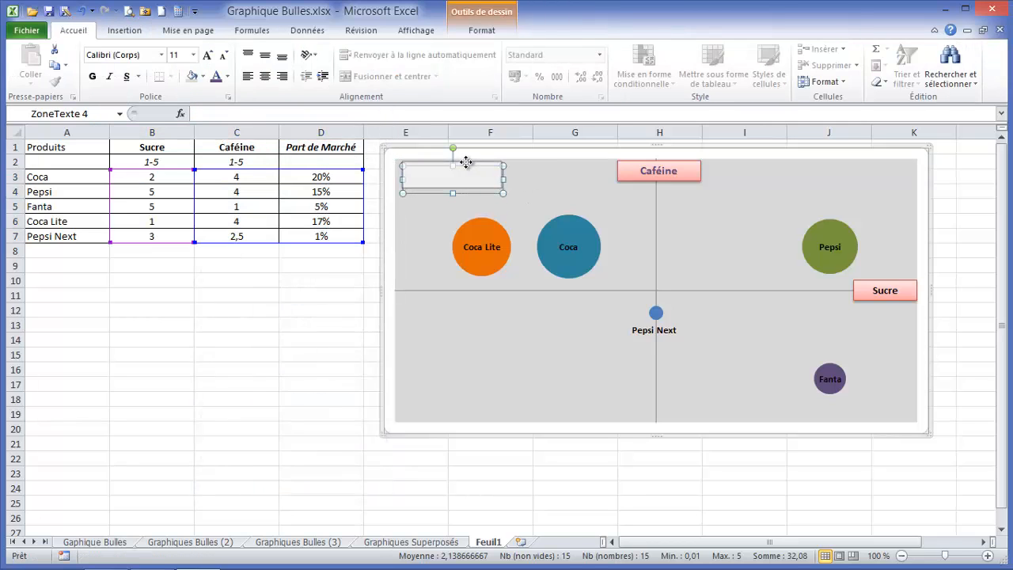
Enter "Carte Soda" as the text of the box in the plot area's upper-left corner.
click(437, 174)
click(443, 171)
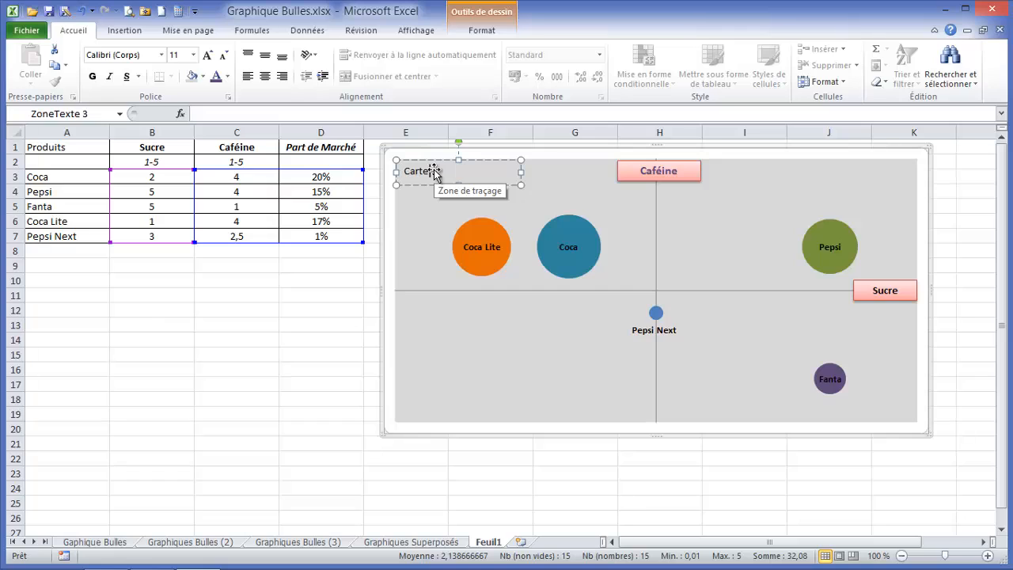
text(Soda)
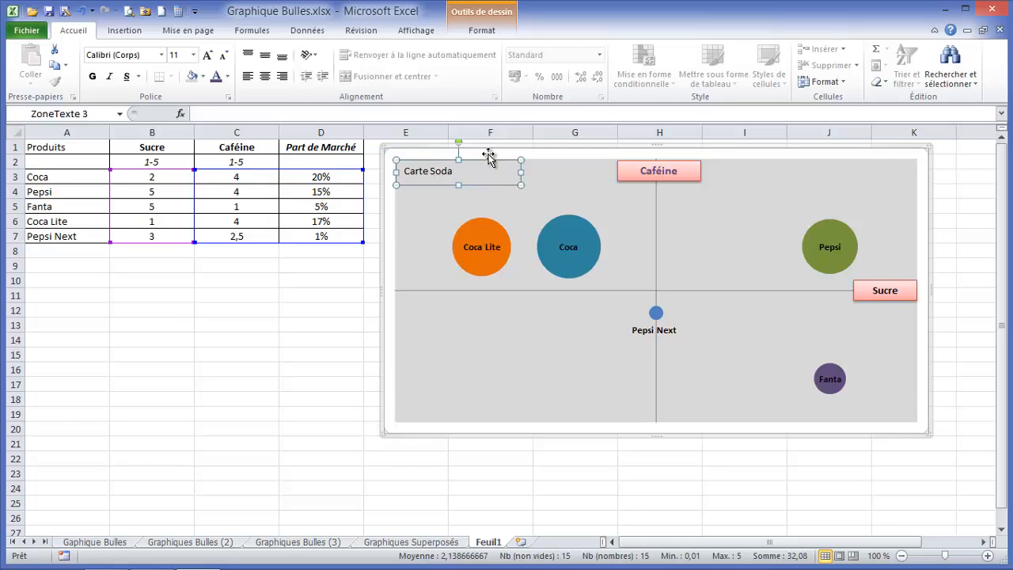
Apply the intense orange shape style to the Carte Soda text box.
click(482, 32)
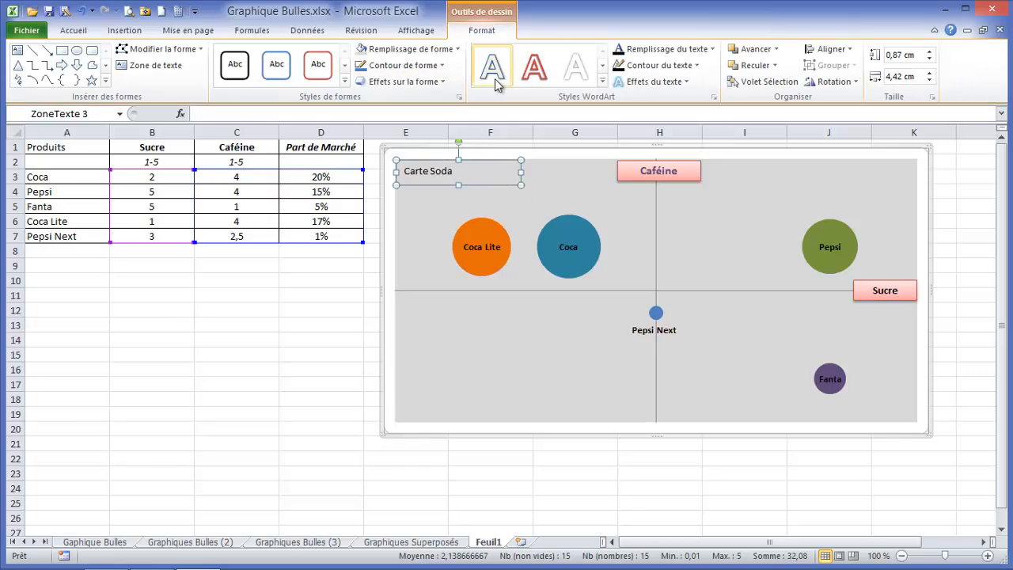
click(345, 81)
click(481, 213)
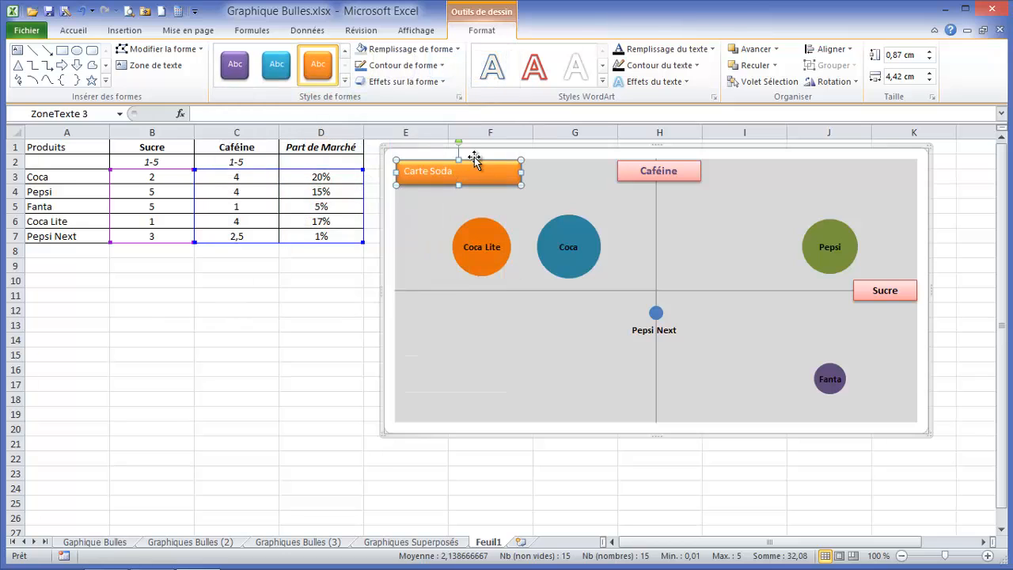
Centre the Carte Soda text horizontally and vertically in its box, make it bold and enlarge it to size 16.
click(74, 30)
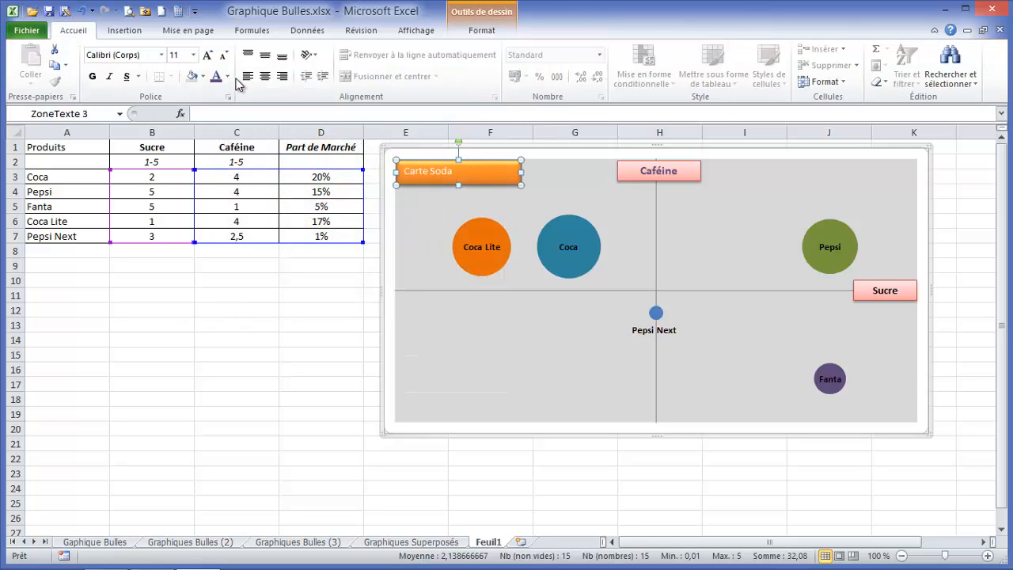
click(264, 76)
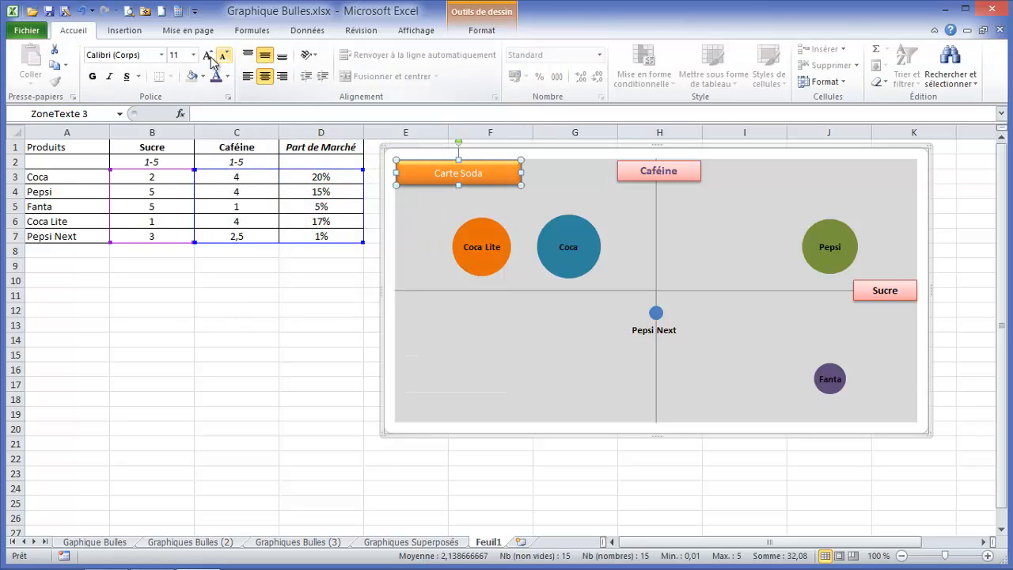
click(93, 76)
click(208, 55)
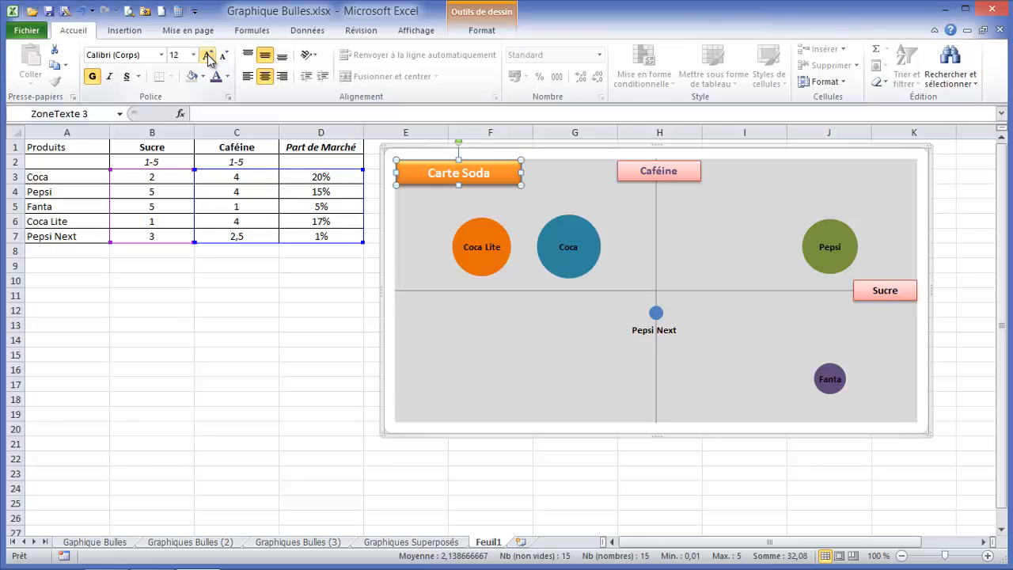
click(208, 55)
Nudge the Carte Soda box slightly upward to align with the plot area's top edge, and deselect it.
click(527, 196)
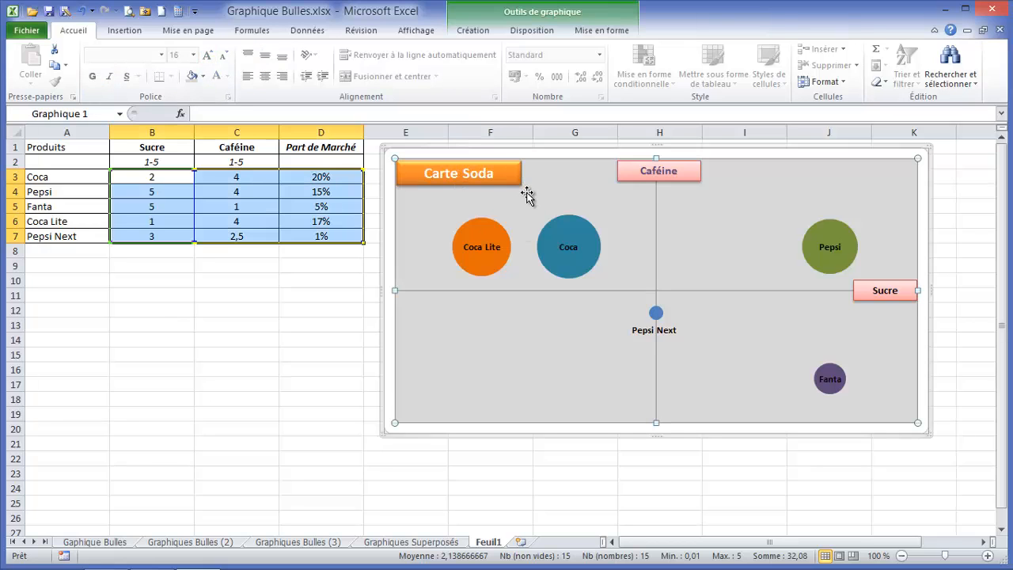
click(512, 183)
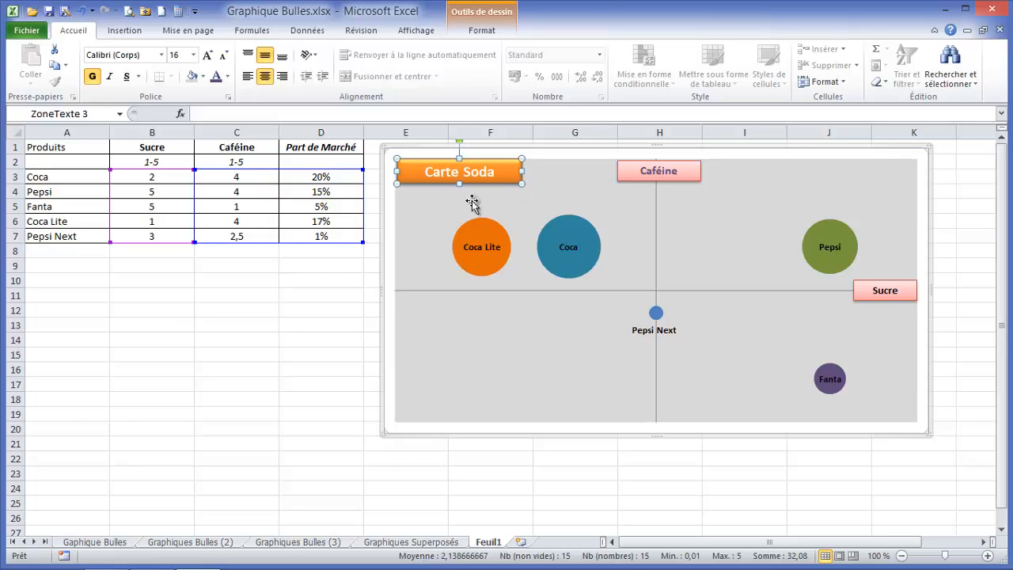
click(312, 261)
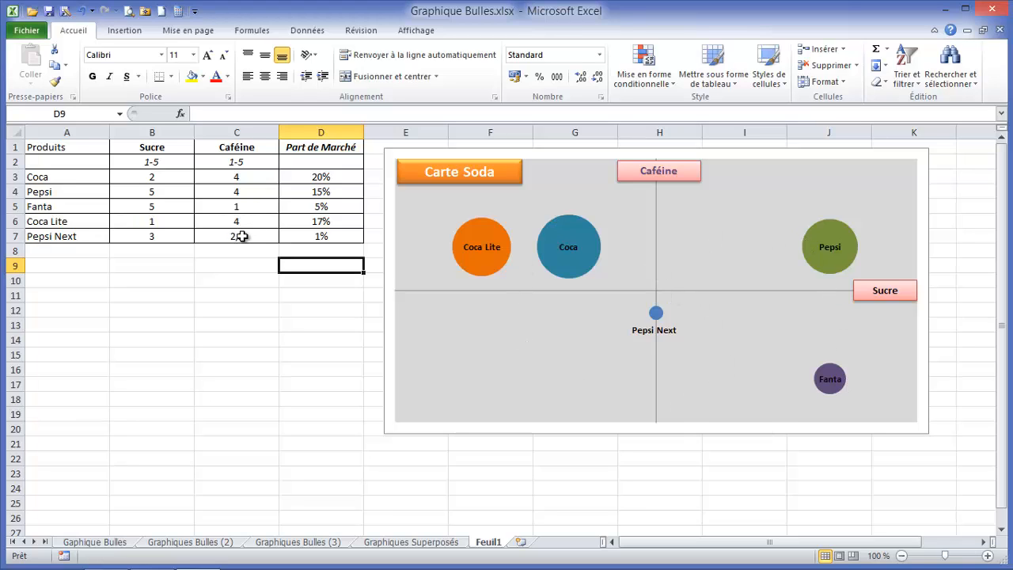
Set Fanta's Caféine value in cell C5 to 2 to test the bubble's vertical position.
click(238, 210)
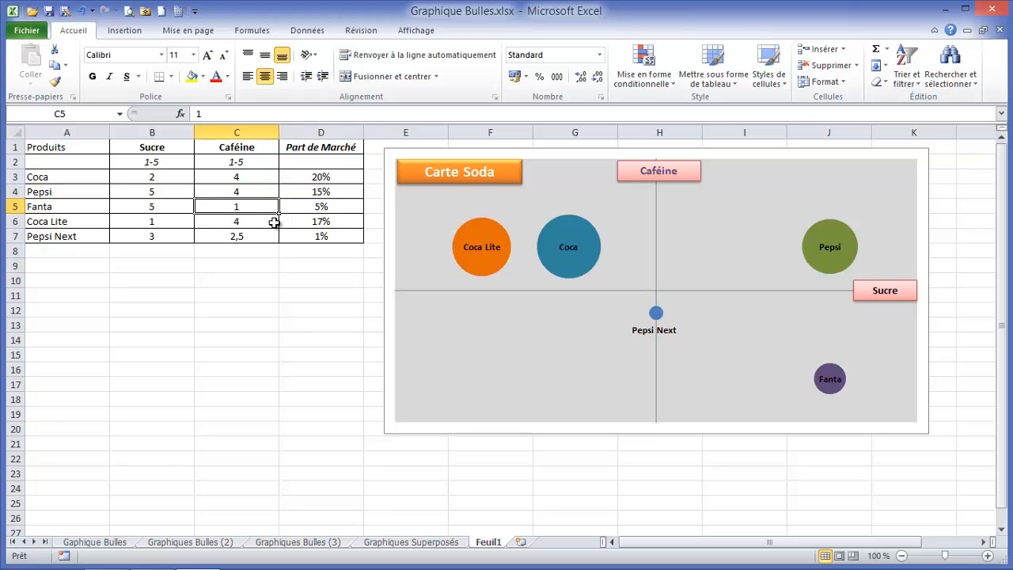
text(2)
key(Return)
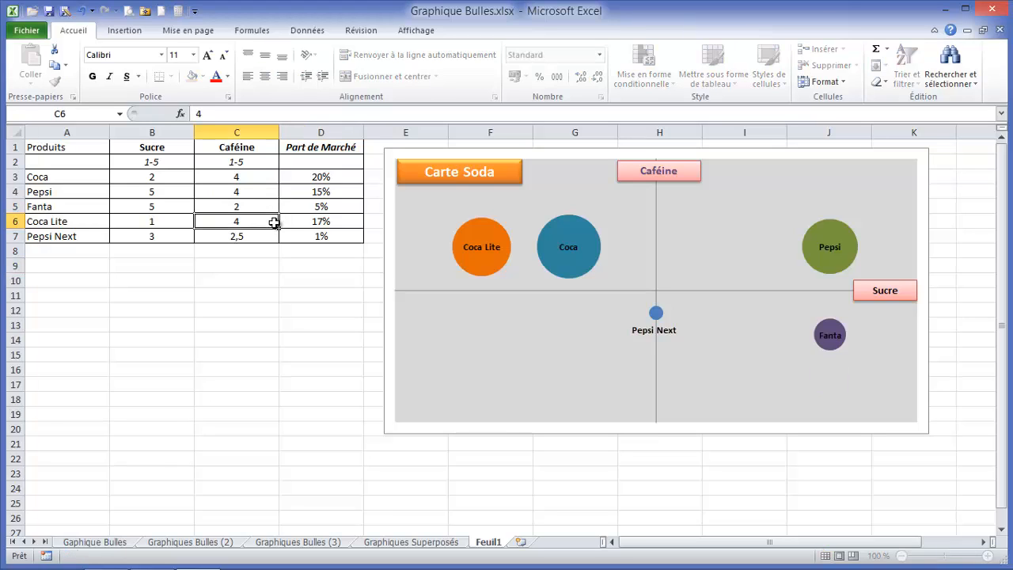
Restore Fanta's Caféine value in cell C5 to 1.
click(253, 206)
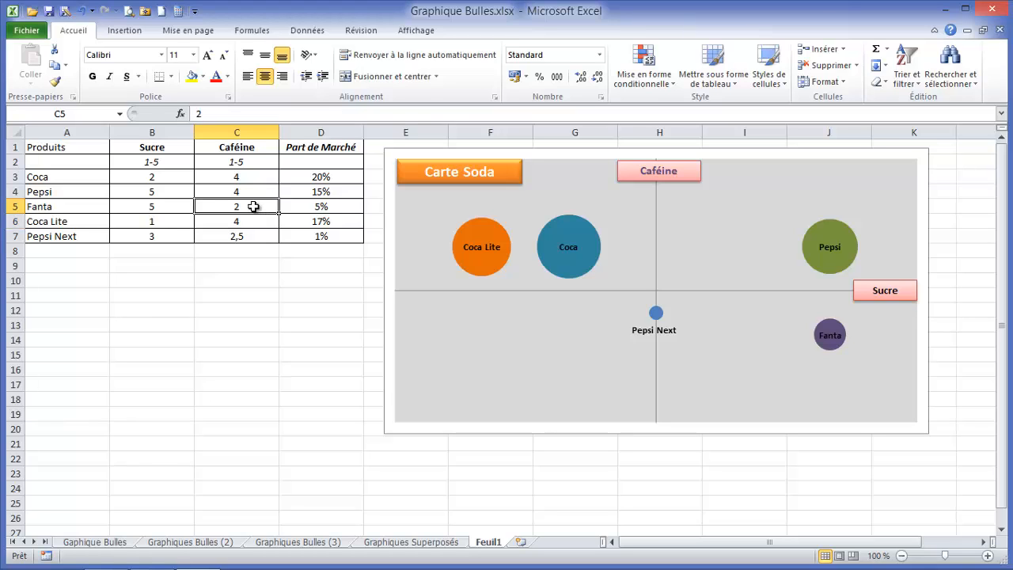
text(1)
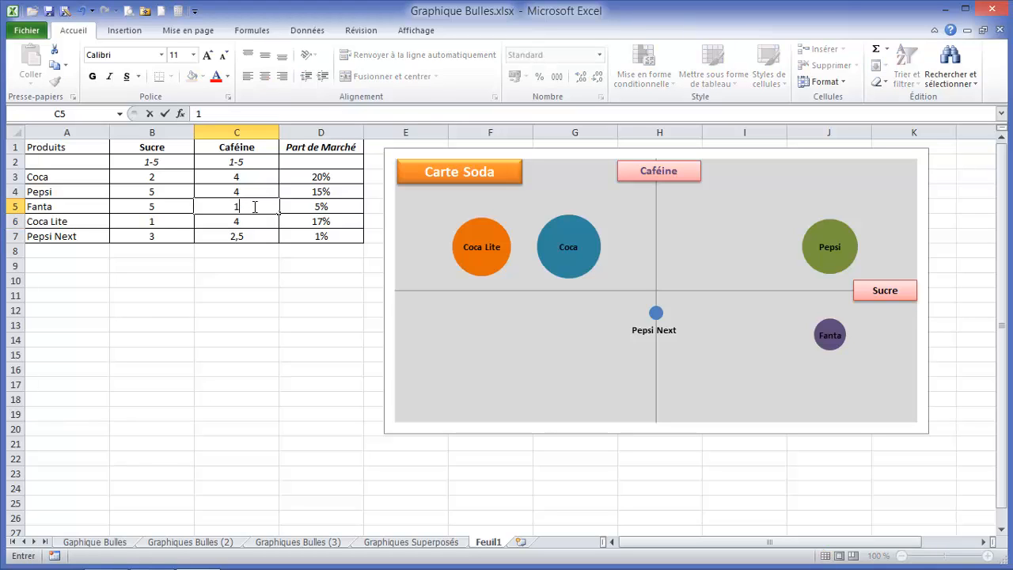
key(Return)
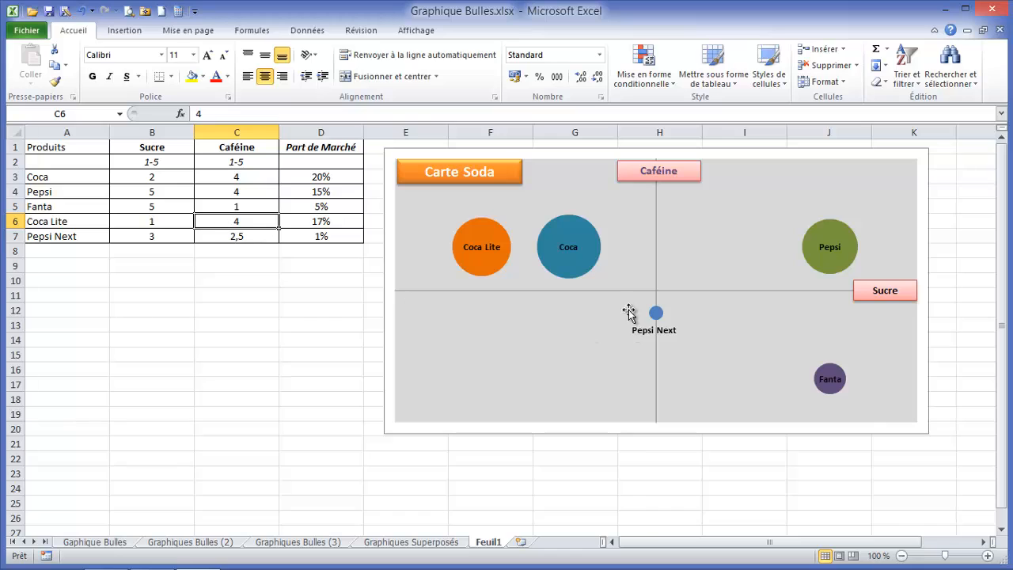
Set Fanta's Sucre value in cell B5 to 4 to test the bubble's horizontal position.
click(171, 206)
text(4)
key(Return)
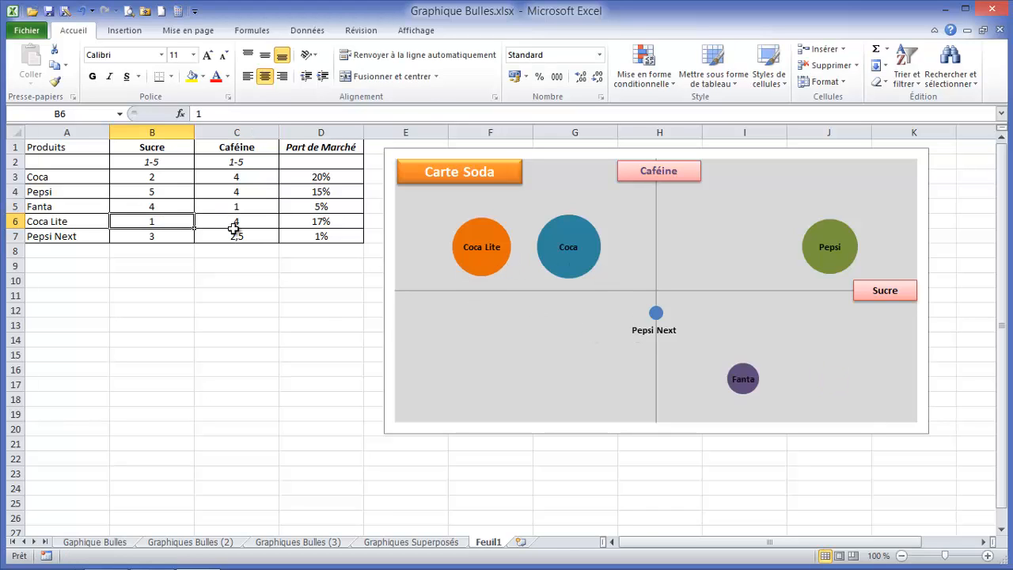
Restore Fanta's Sucre value in cell B5 to 5.
click(154, 206)
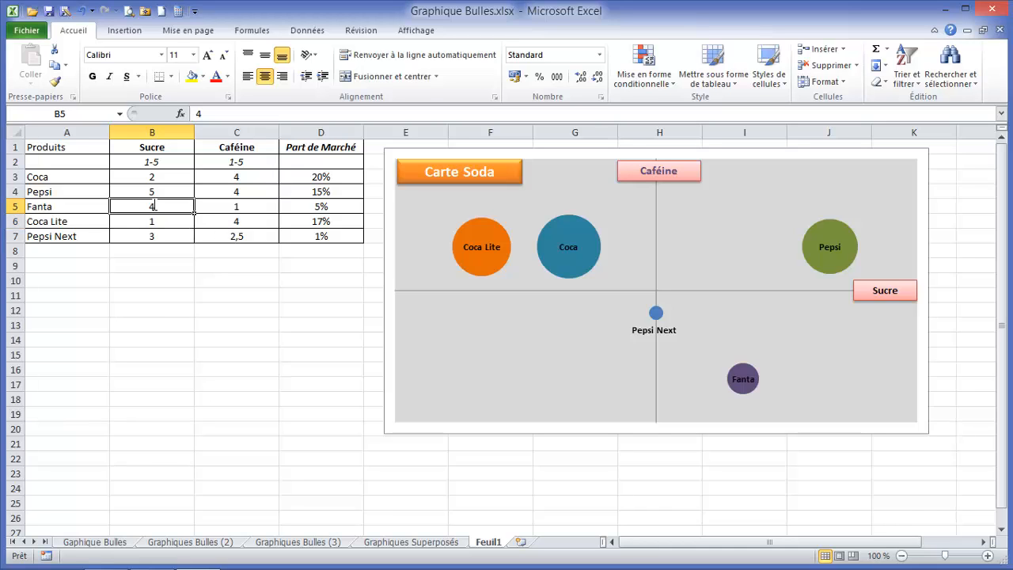
key(BackSpace)
text(5)
key(Return)
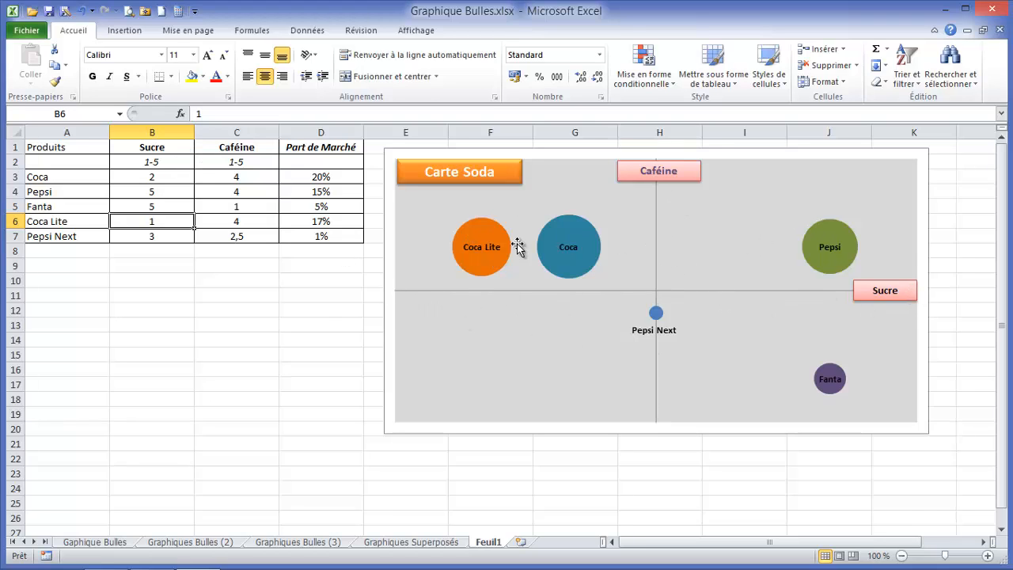
click(252, 253)
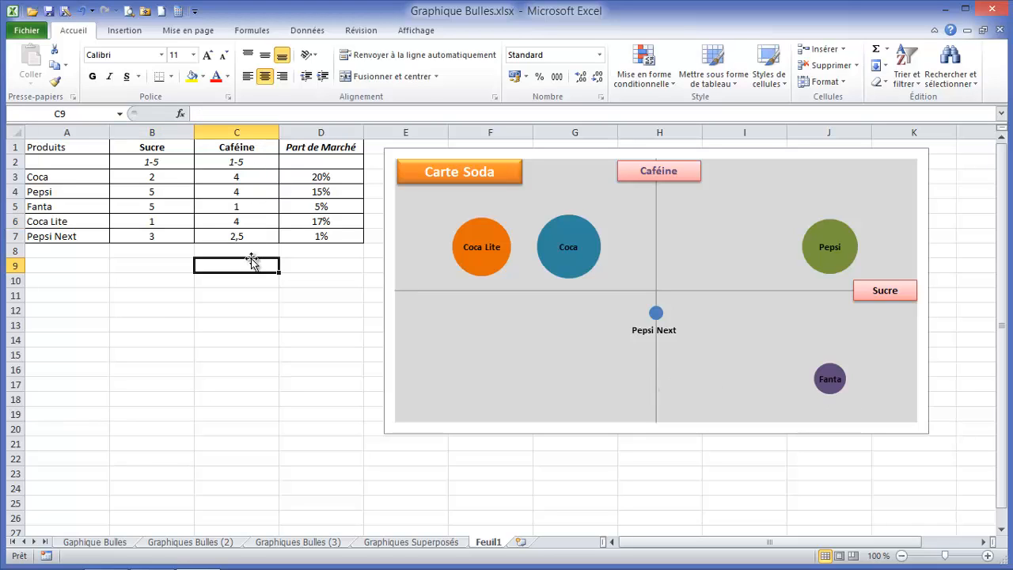
click(236, 162)
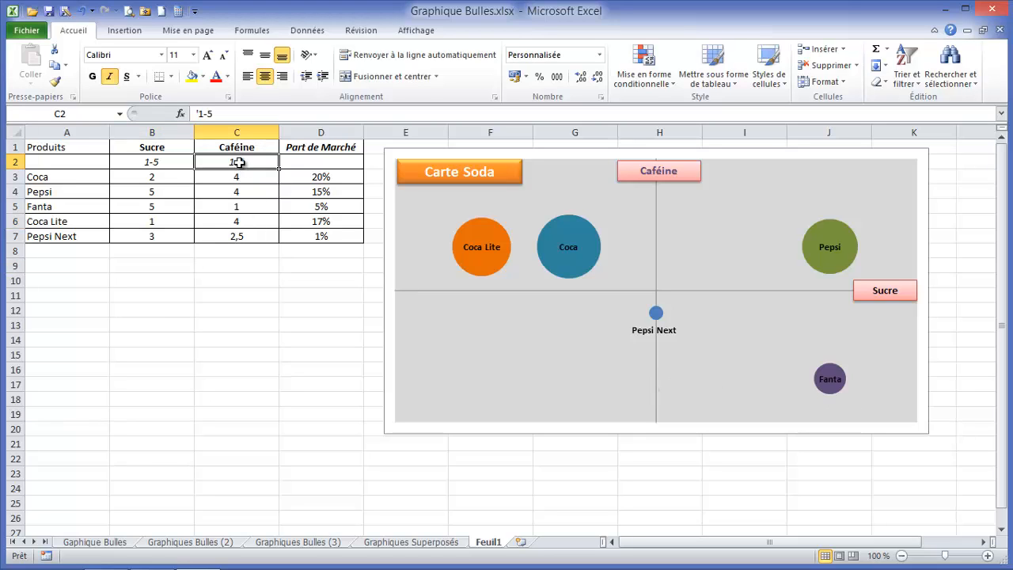